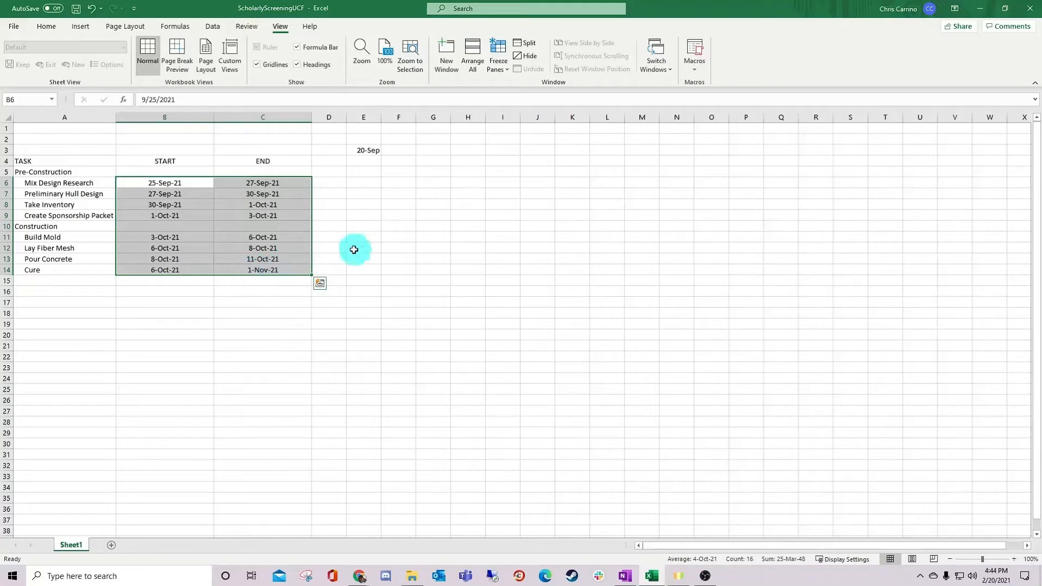
Fill the date series from 20-Sep in E3 across row 3 through 26-Sep in K3.
{"action": "left_click", "coordinate": [361, 149]}
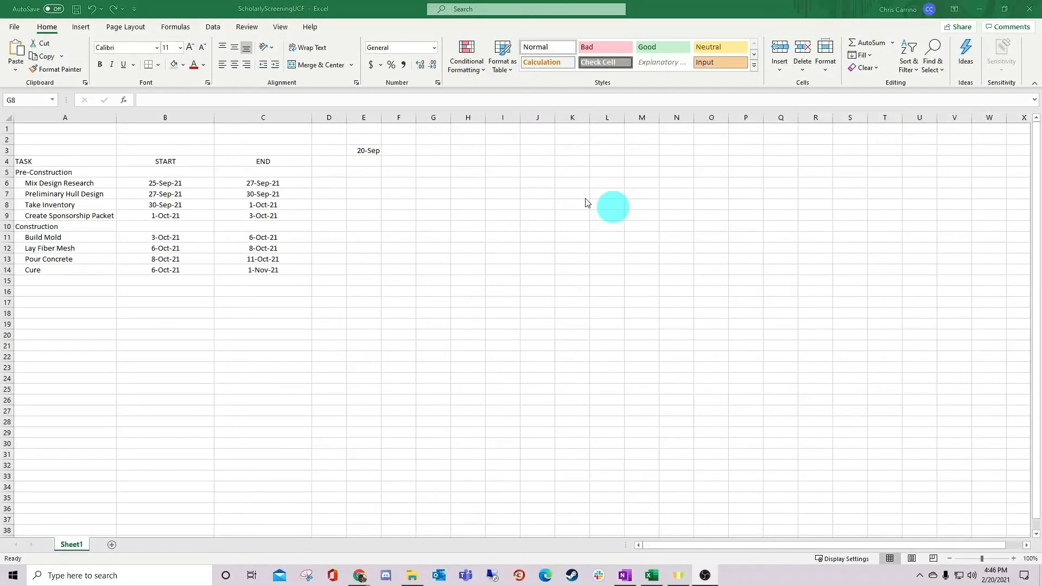
{"action": "left_click", "coordinate": [368, 150]}
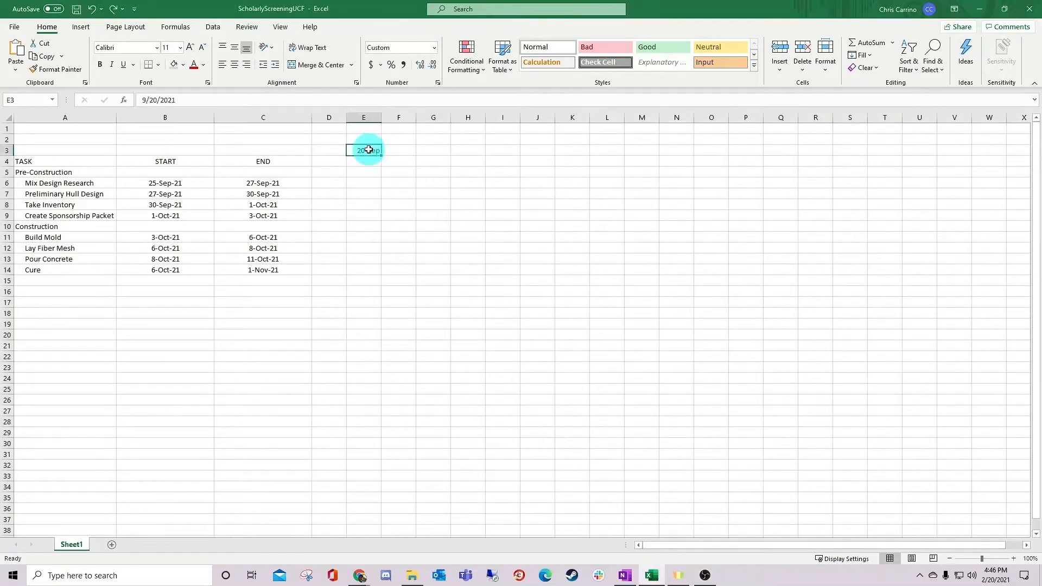
{"action": "left_click_drag", "start_coordinate": [381, 156], "coordinate": [572, 157]}
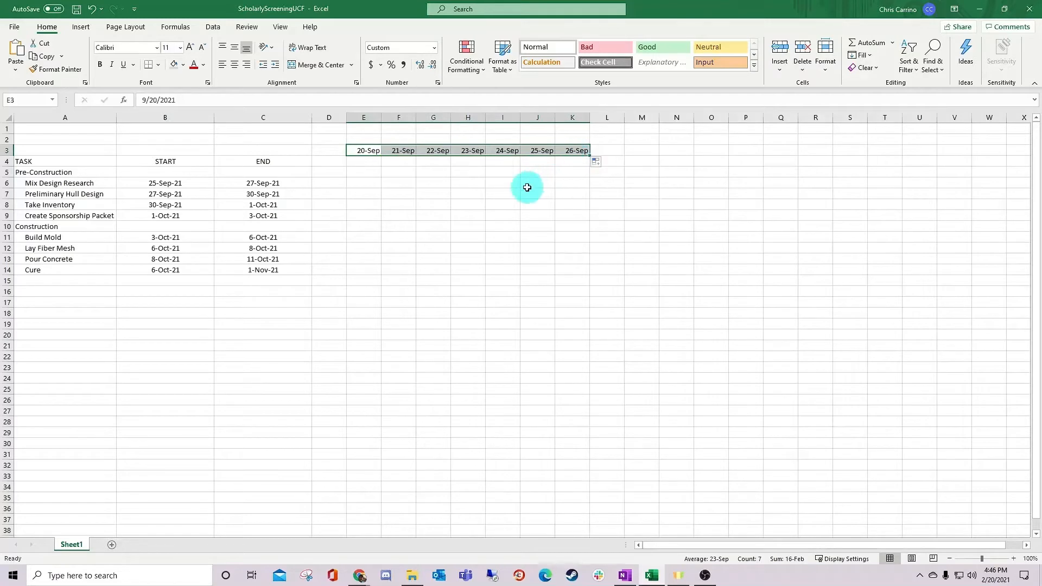
Format the dates in E3:K3 with the custom number format d and narrow columns E to K to fit the day numbers.
{"action": "key", "text": "ctrl+1"}
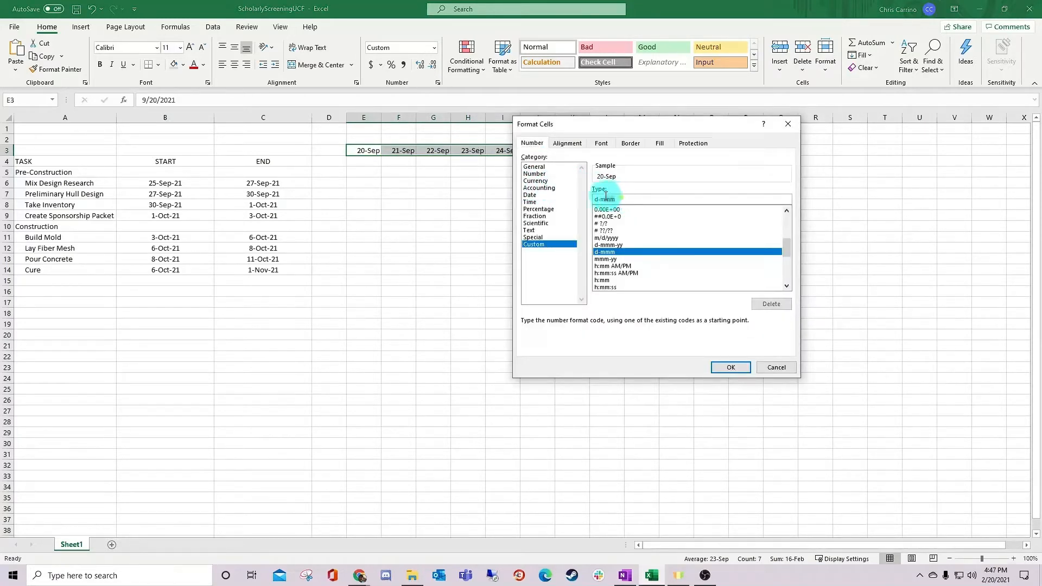
{"action": "key", "text": "BackSpace"}
{"action": "key", "text": "BackSpace"}
{"action": "key", "text": "BackSpace"}
{"action": "key", "text": "BackSpace"}
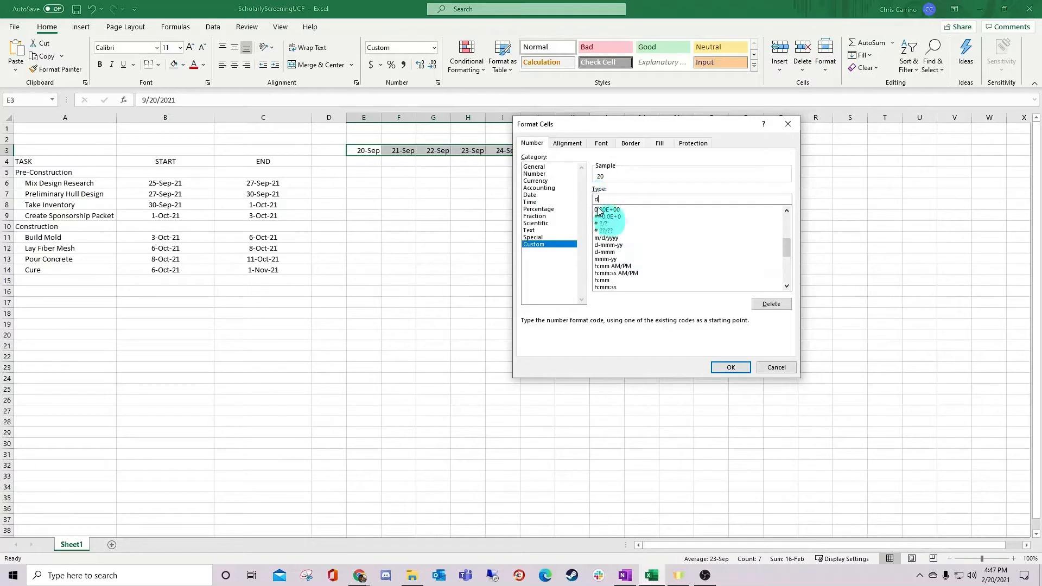
{"action": "left_click", "coordinate": [727, 369]}
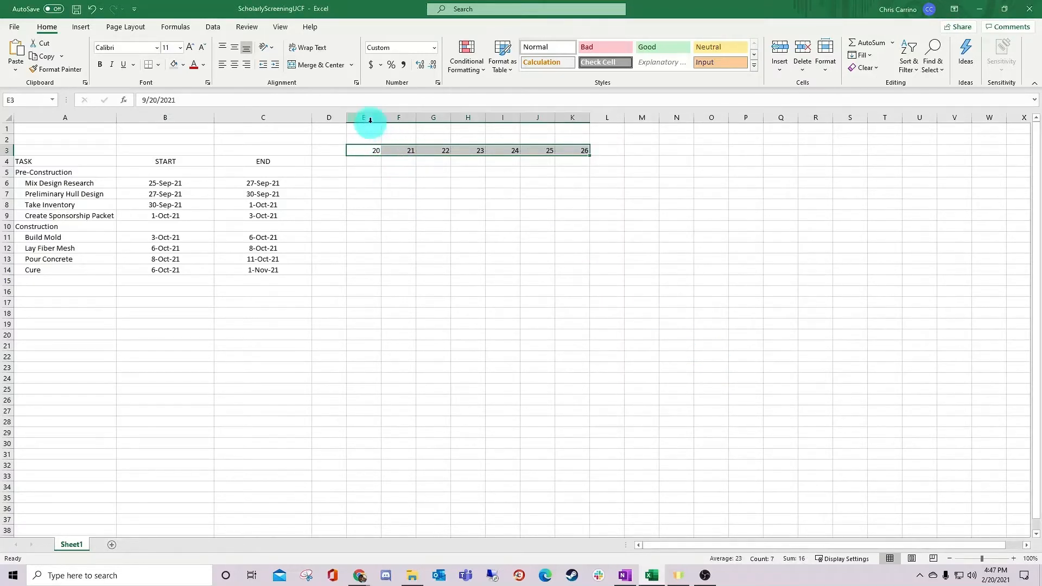
{"action": "left_click_drag", "start_coordinate": [368, 116], "coordinate": [571, 116]}
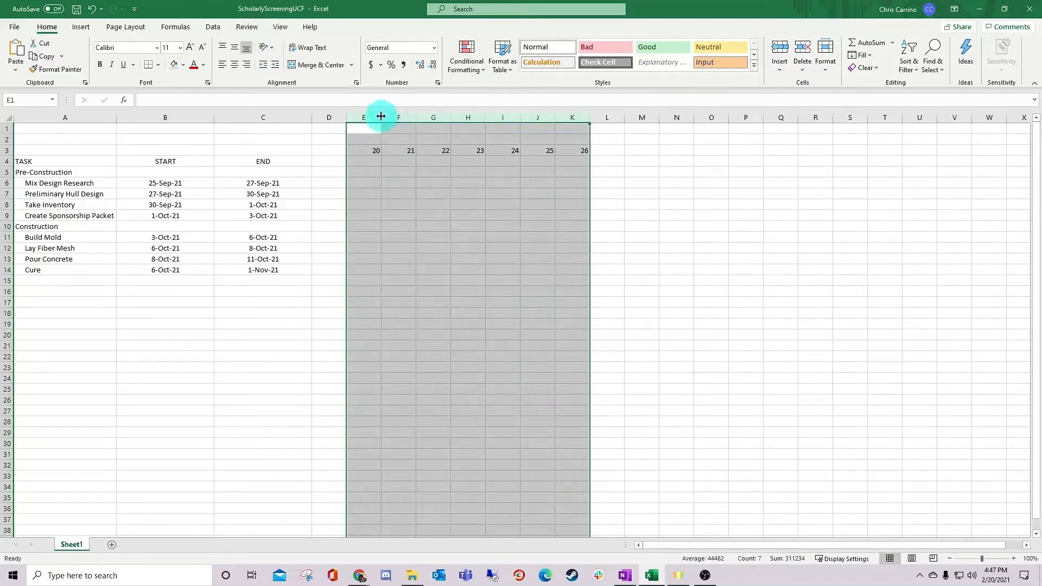
{"action": "left_click_drag", "start_coordinate": [381, 115], "coordinate": [359, 117]}
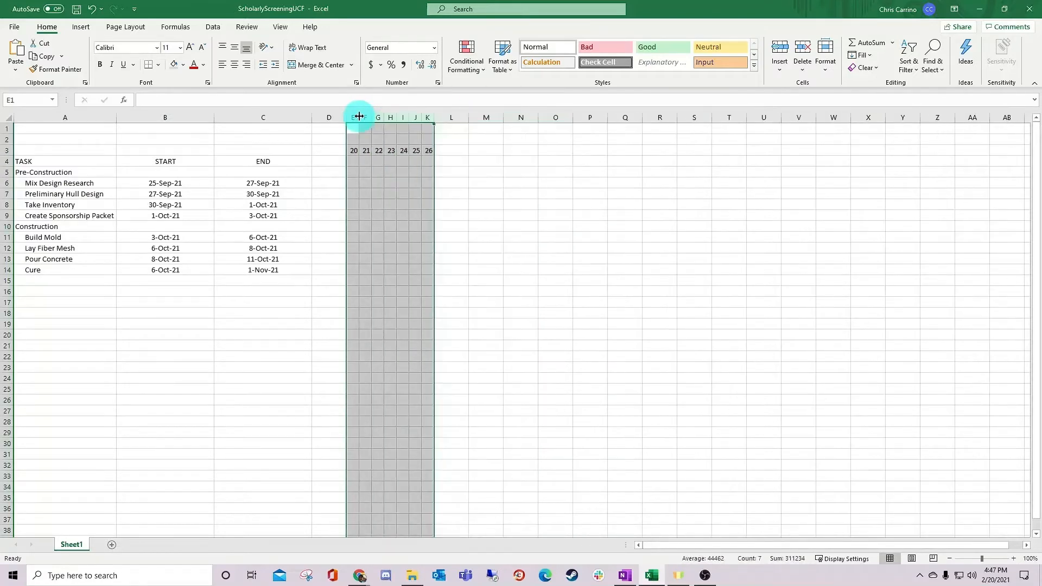
Enter =LEFT(TEXT(E3,"DDD"),1) in E4 and fill the weekday-initial formula across to K4.
{"action": "left_click", "coordinate": [353, 158]}
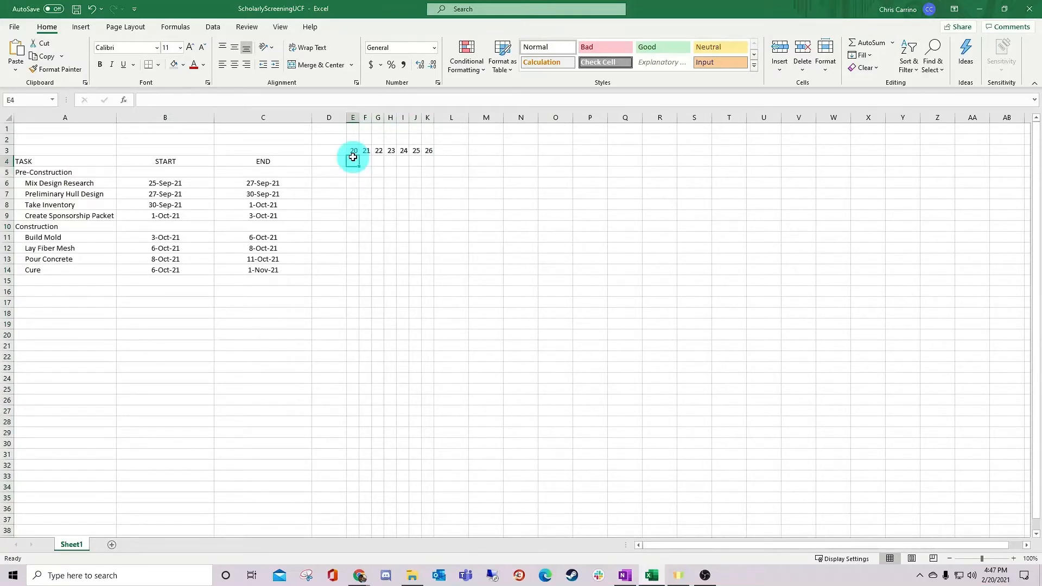
{"action": "left_click", "coordinate": [312, 103]}
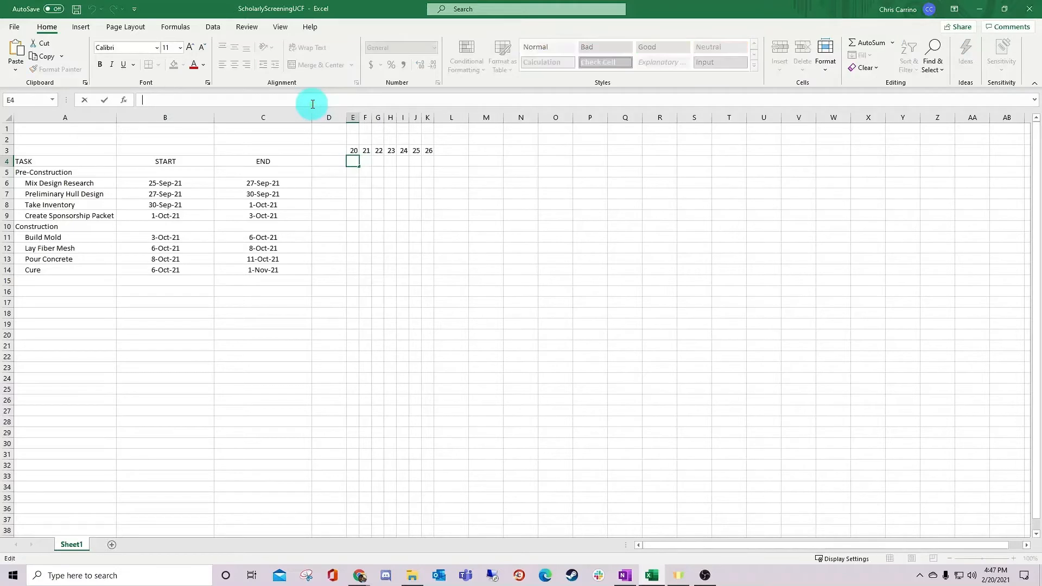
{"action": "type", "text": "=LEFT(TEXT(E3,\"DDD\"),1)"}
{"action": "key", "text": "Return"}
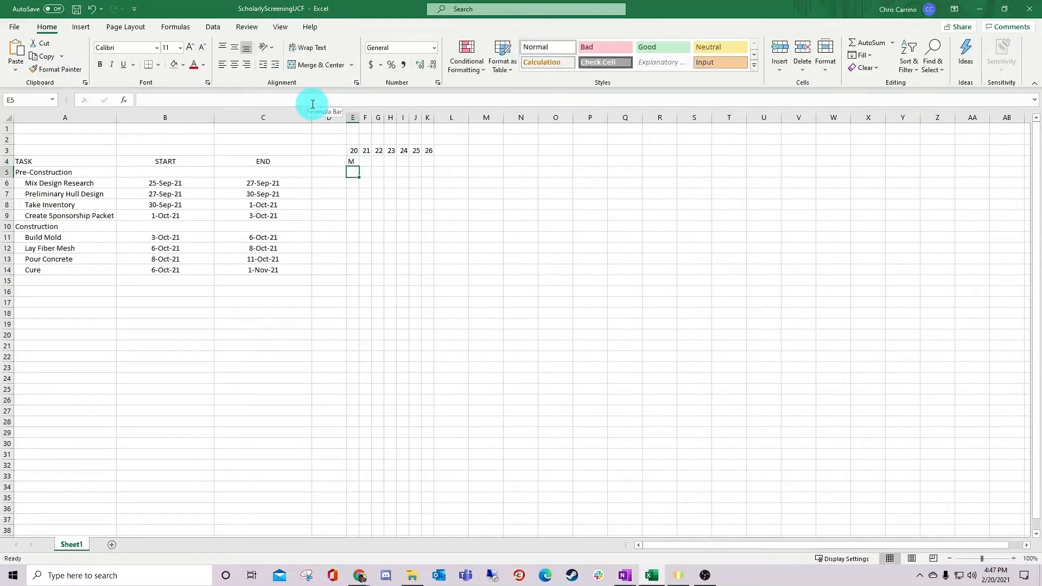
{"action": "left_click", "coordinate": [355, 163]}
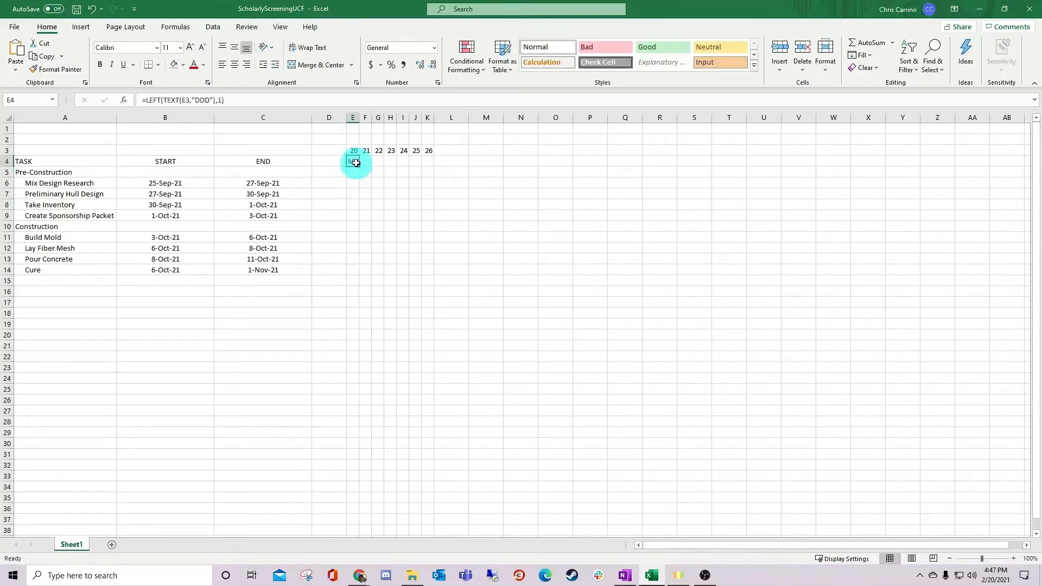
{"action": "left_click_drag", "start_coordinate": [358, 166], "coordinate": [430, 163]}
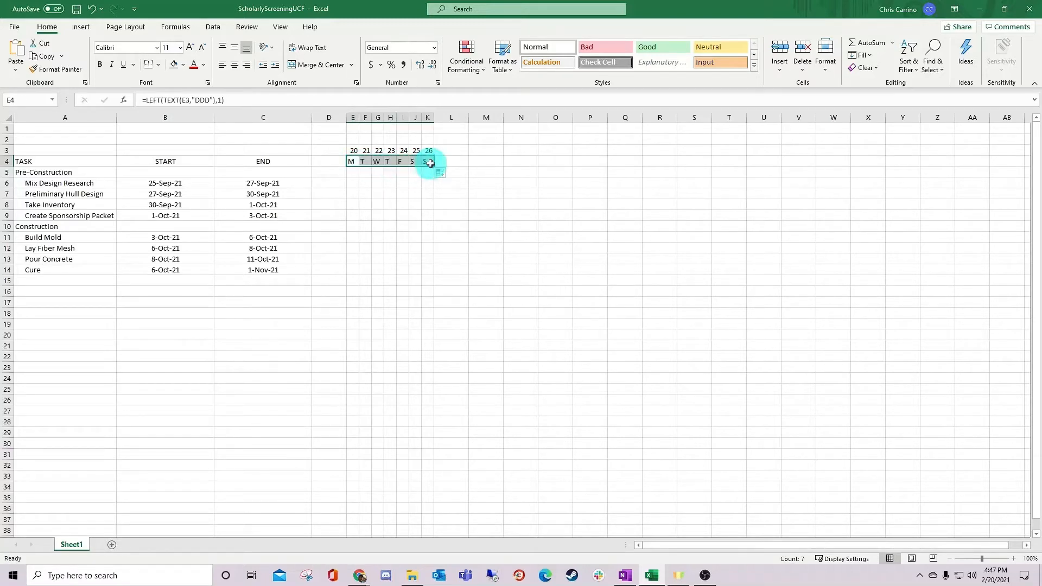
Merge and center cells E2:K2 above the week's day numbers.
{"action": "left_click", "coordinate": [351, 142]}
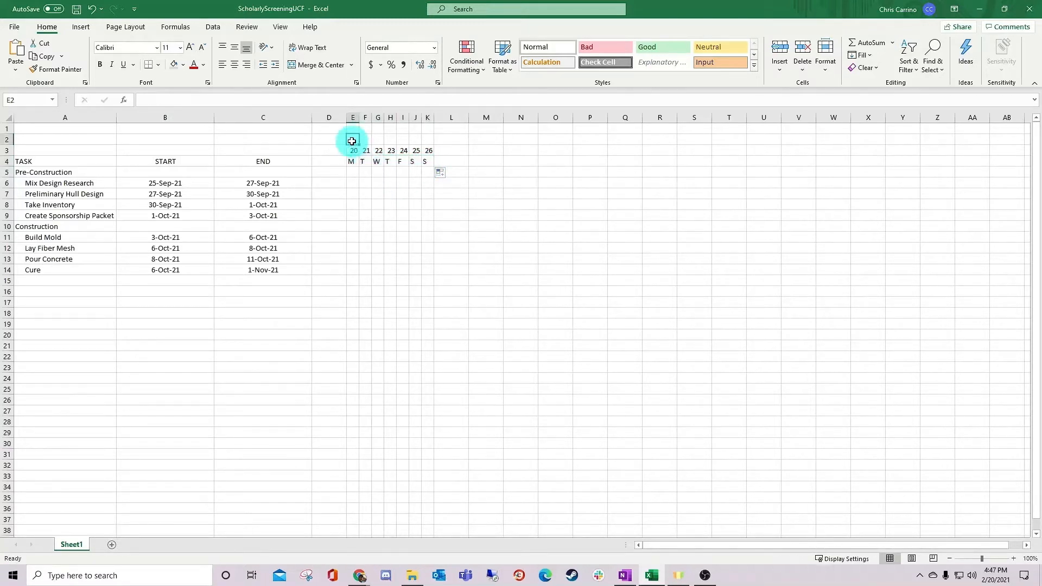
{"action": "left_click_drag", "start_coordinate": [351, 141], "coordinate": [426, 139]}
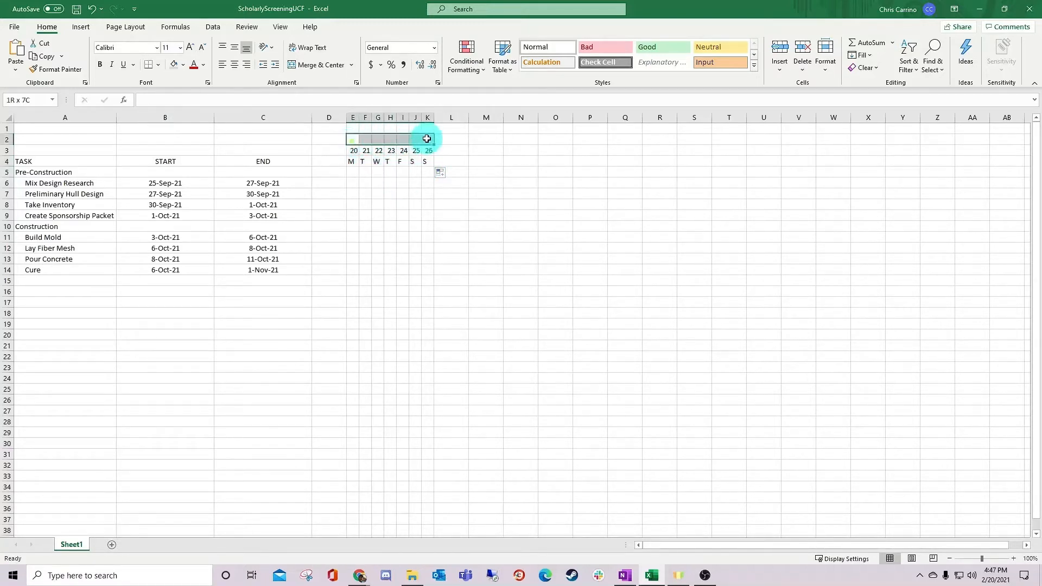
{"action": "left_click", "coordinate": [318, 64]}
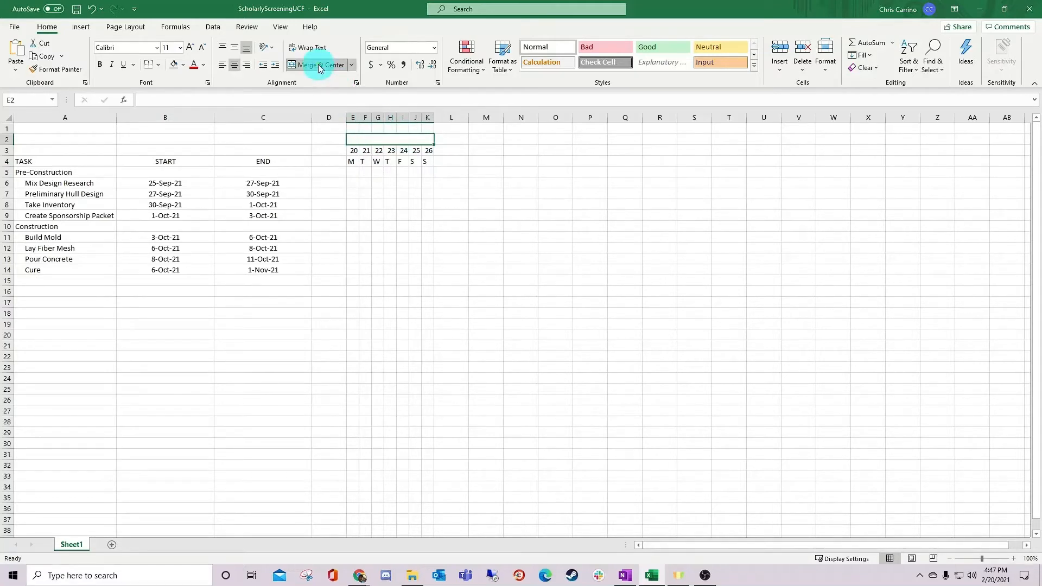
Enter =E3 in the merged week header cell and format it as a d-mmm-yy date.
{"action": "left_click", "coordinate": [351, 144]}
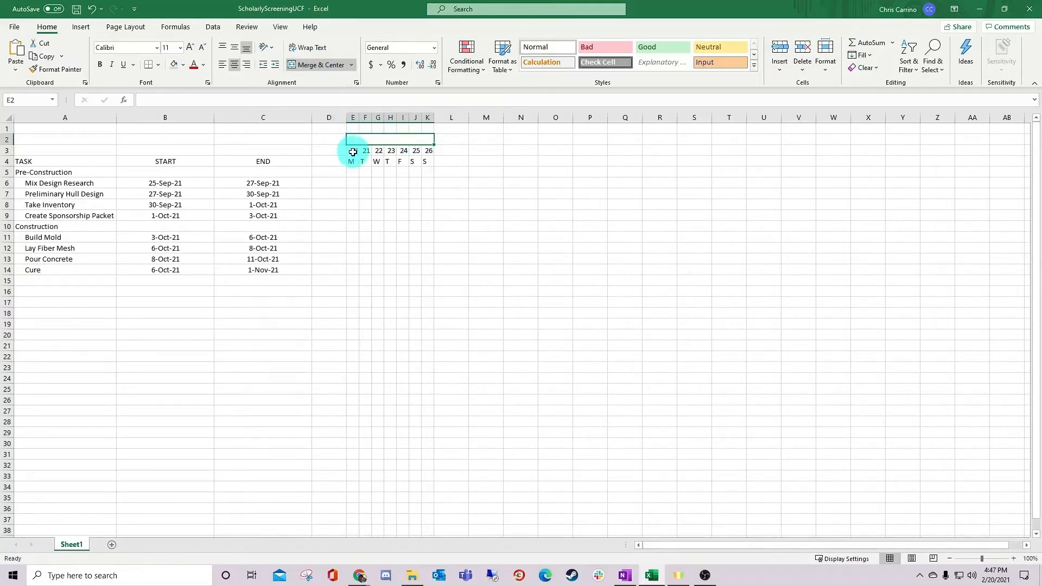
{"action": "type", "text": "="}
{"action": "left_click", "coordinate": [353, 151]}
{"action": "key", "text": "Return"}
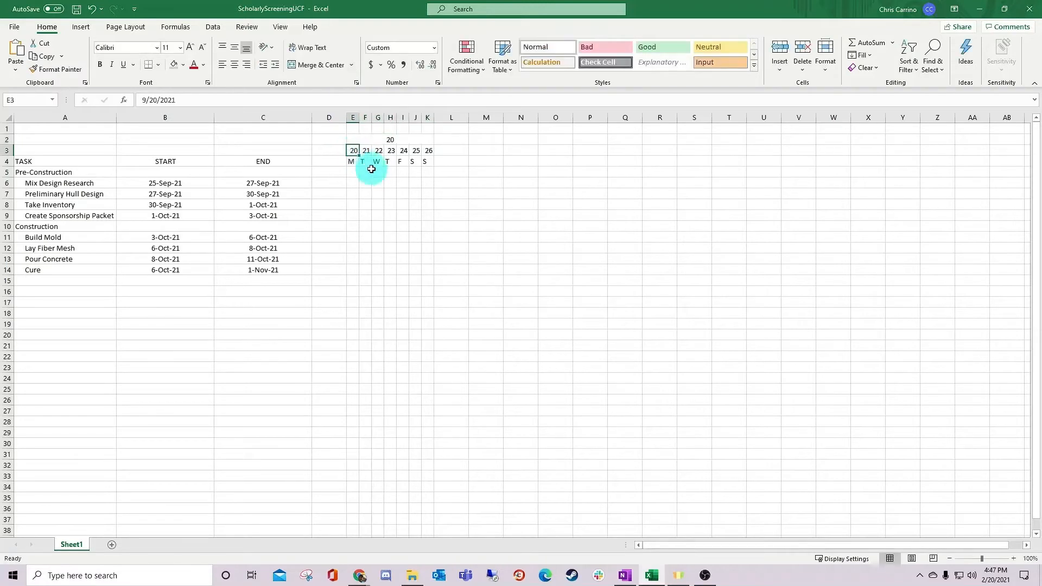
{"action": "left_click", "coordinate": [384, 141]}
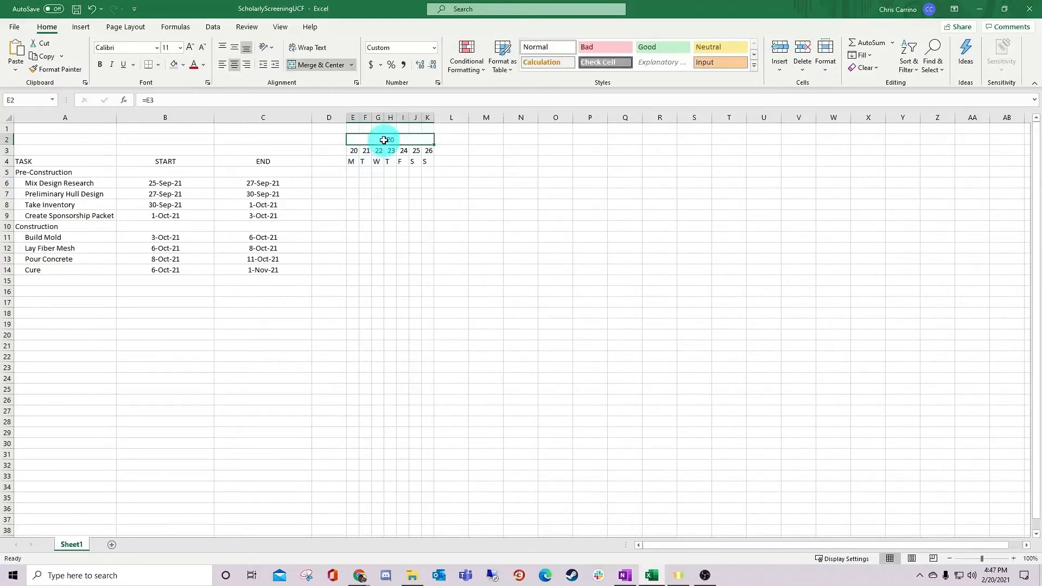
{"action": "key", "text": "ctrl+shift+3"}
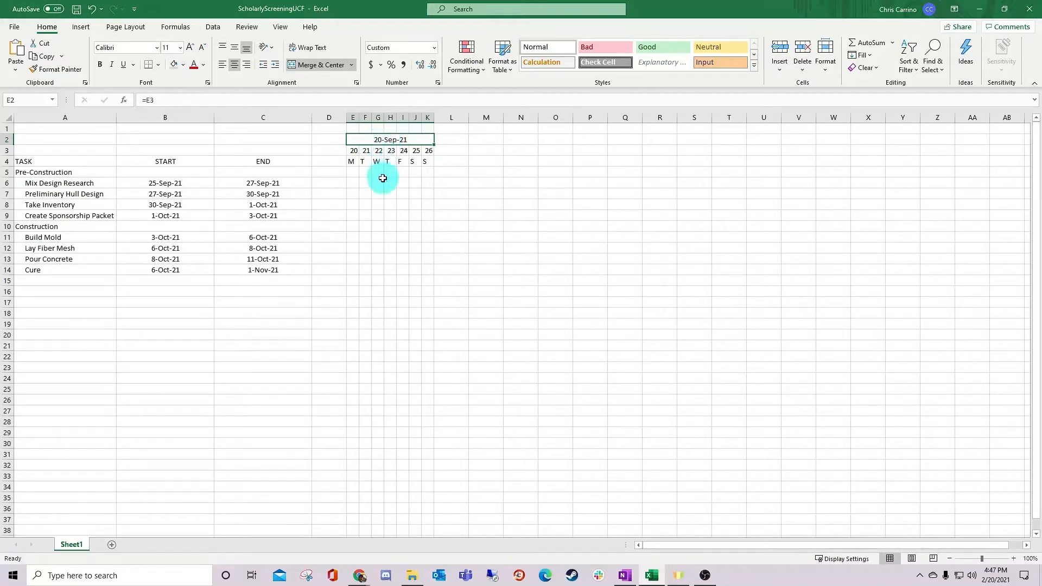
Enter the label "Project Start:" in A1 and the date 9/25 in B1.
{"action": "double_click", "coordinate": [76, 132]}
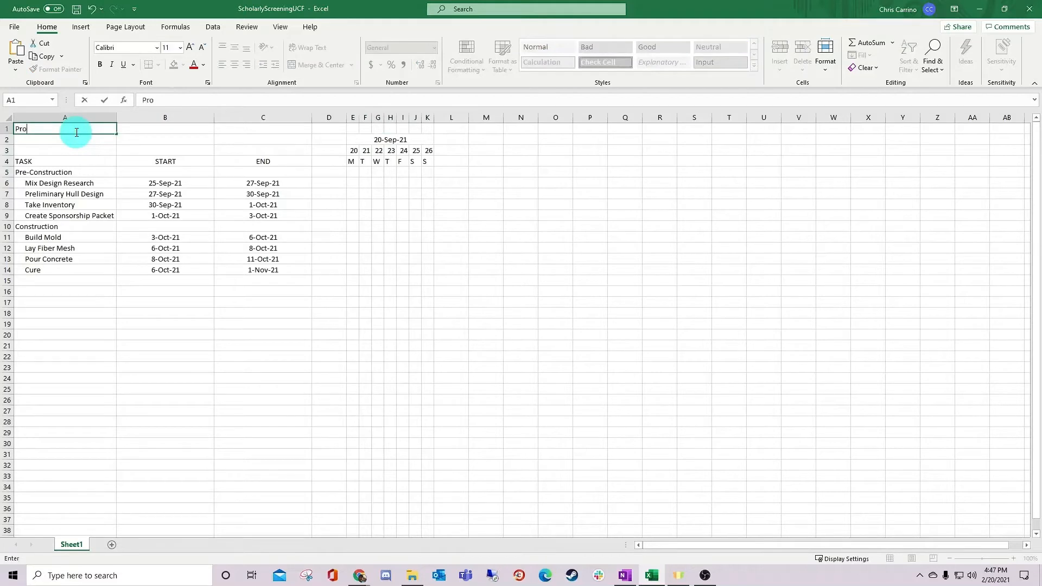
{"action": "type", "text": "Project Start:"}
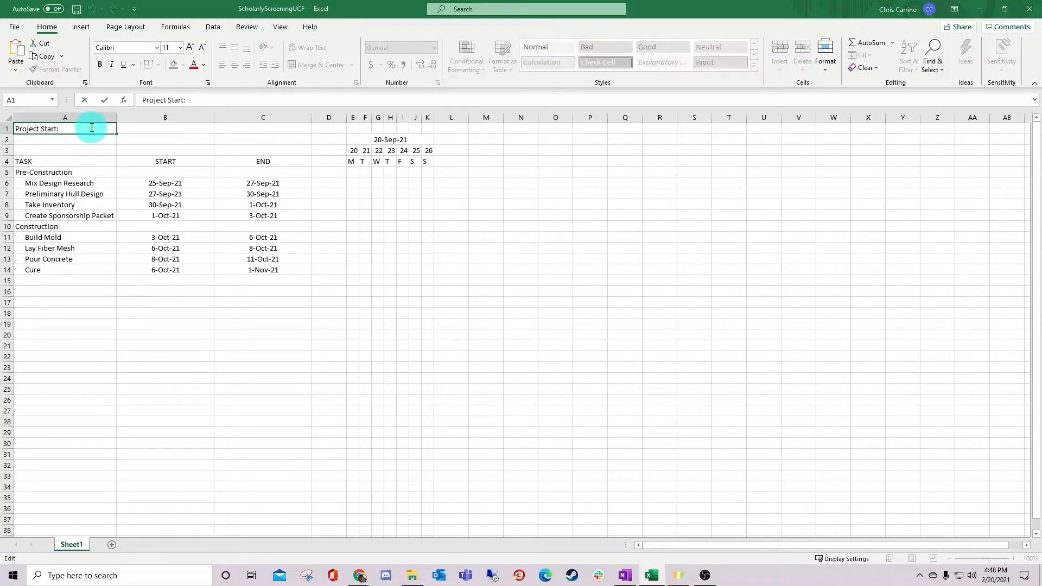
{"action": "left_click", "coordinate": [166, 128]}
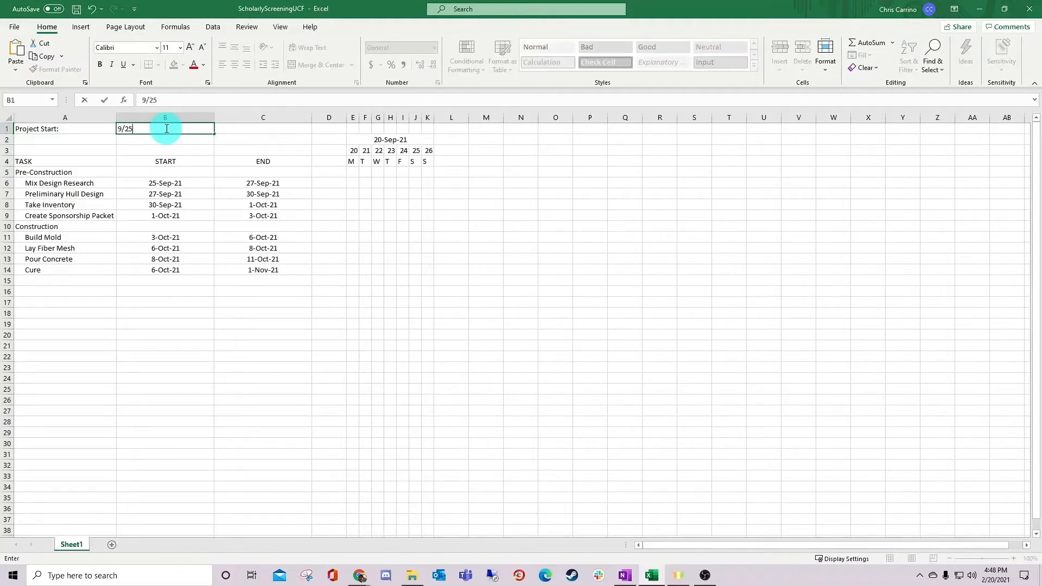
{"action": "key", "text": "Return"}
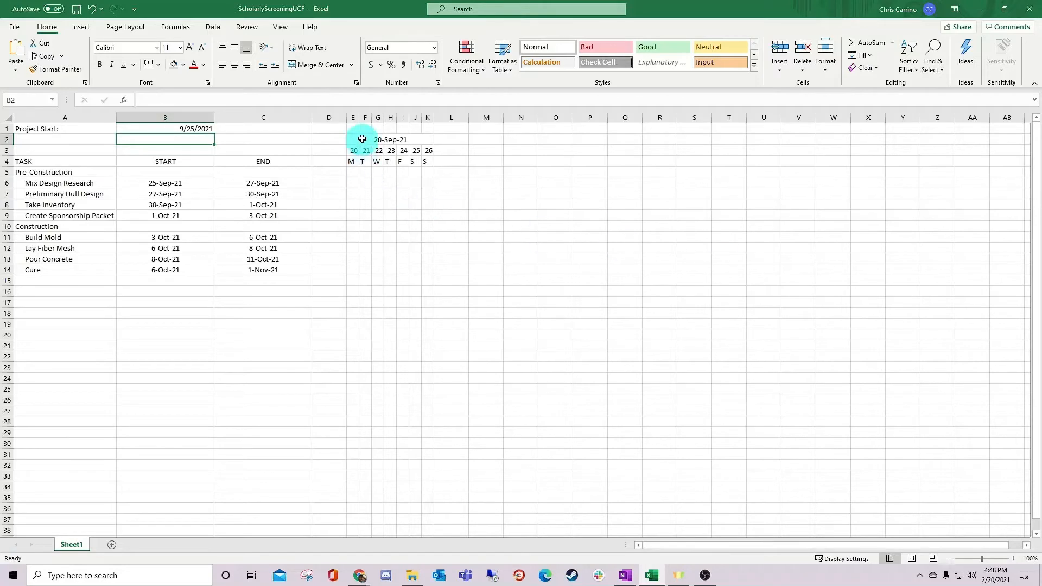
Fill the week block in columns E:K across through column Y to extend the timeline to 10 October.
{"action": "left_click_drag", "start_coordinate": [354, 117], "coordinate": [423, 162]}
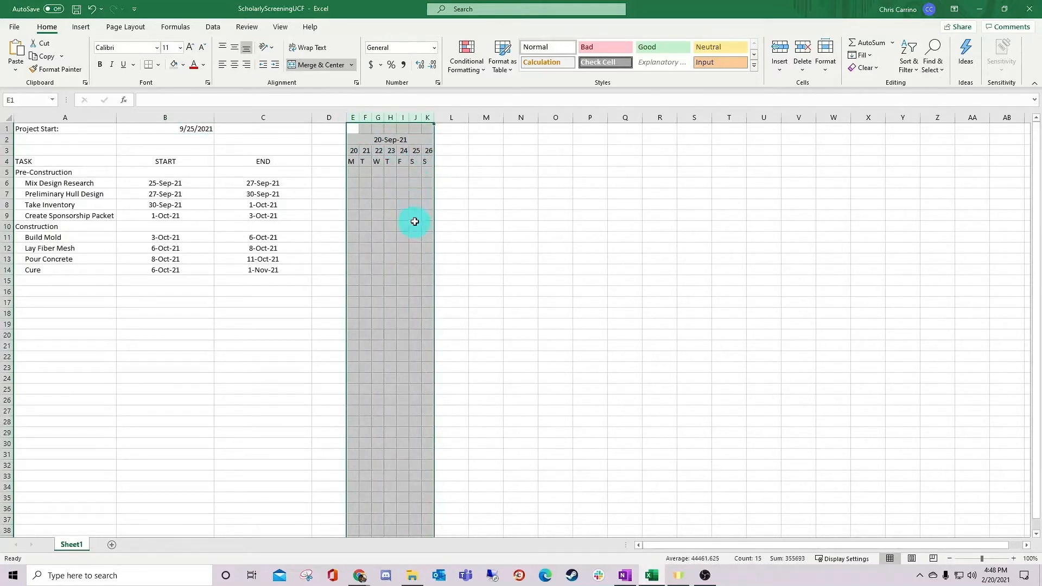
{"action": "left_click_drag", "start_coordinate": [435, 125], "coordinate": [724, 136]}
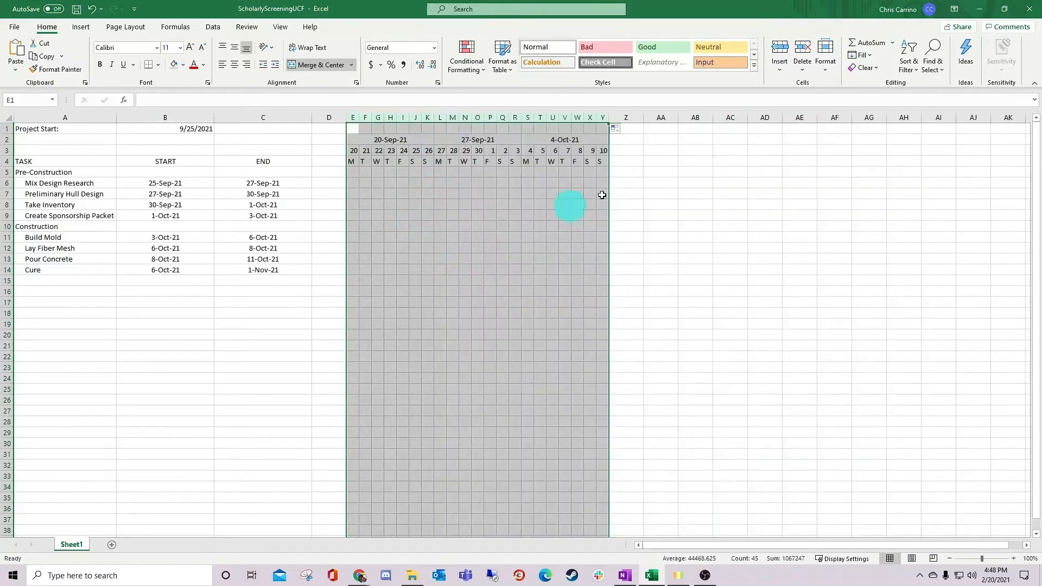
{"action": "left_click", "coordinate": [492, 228]}
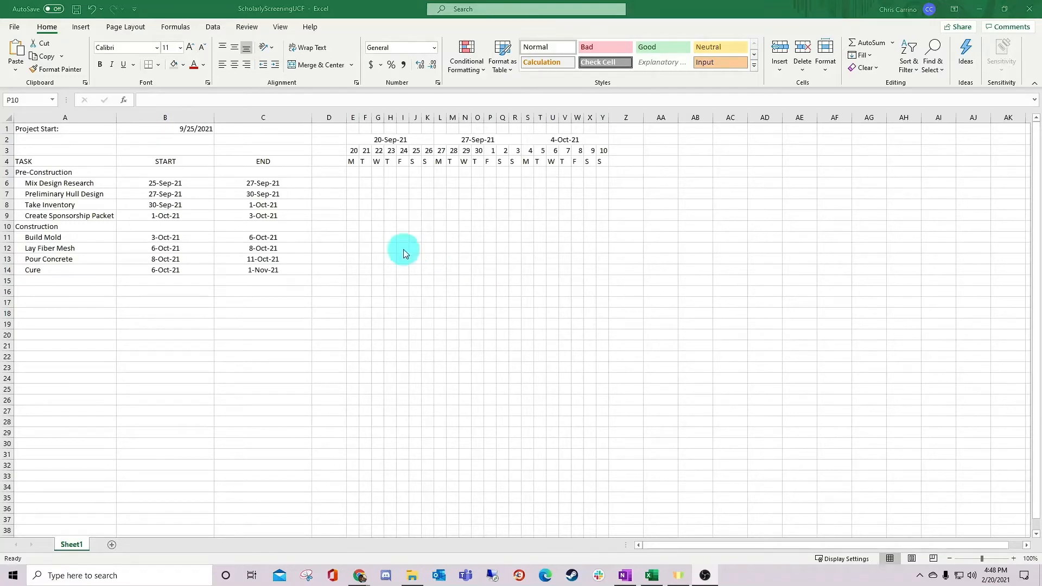
Insert two blank rows above the Project Start row.
{"action": "right_click", "coordinate": [7, 129]}
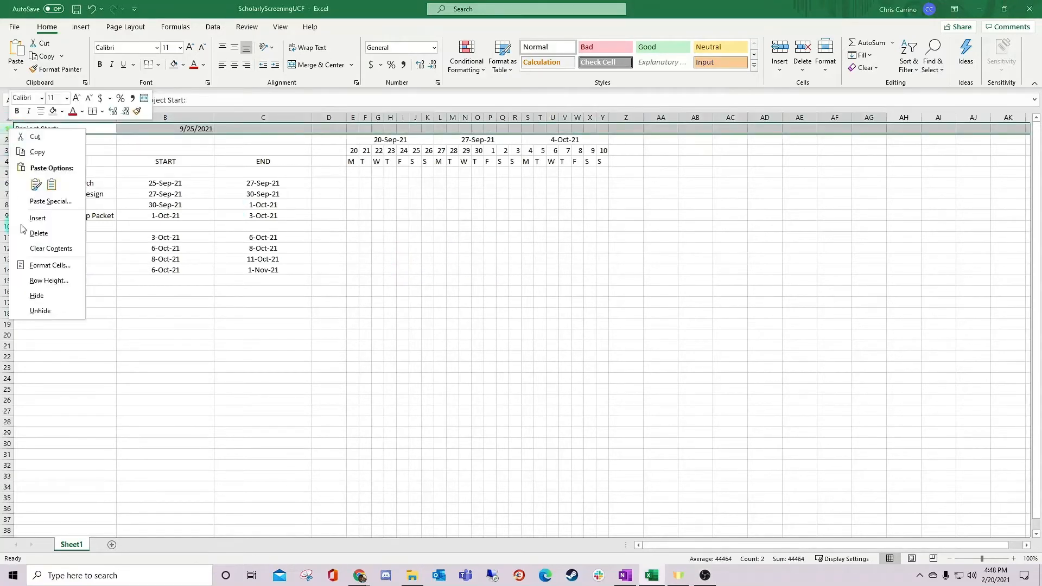
{"action": "left_click", "coordinate": [37, 218]}
{"action": "right_click", "coordinate": [8, 129]}
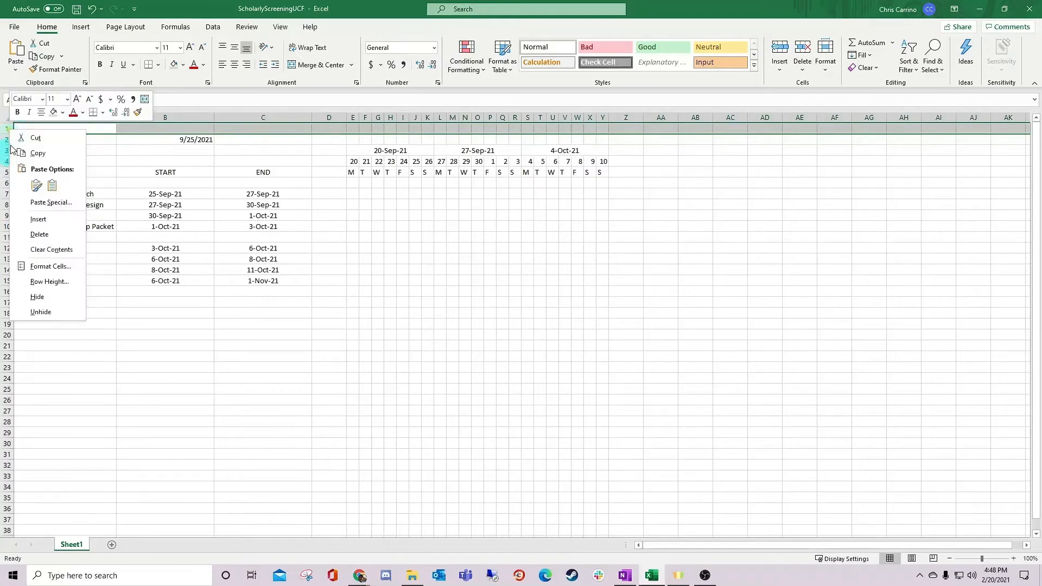
{"action": "left_click", "coordinate": [38, 218]}
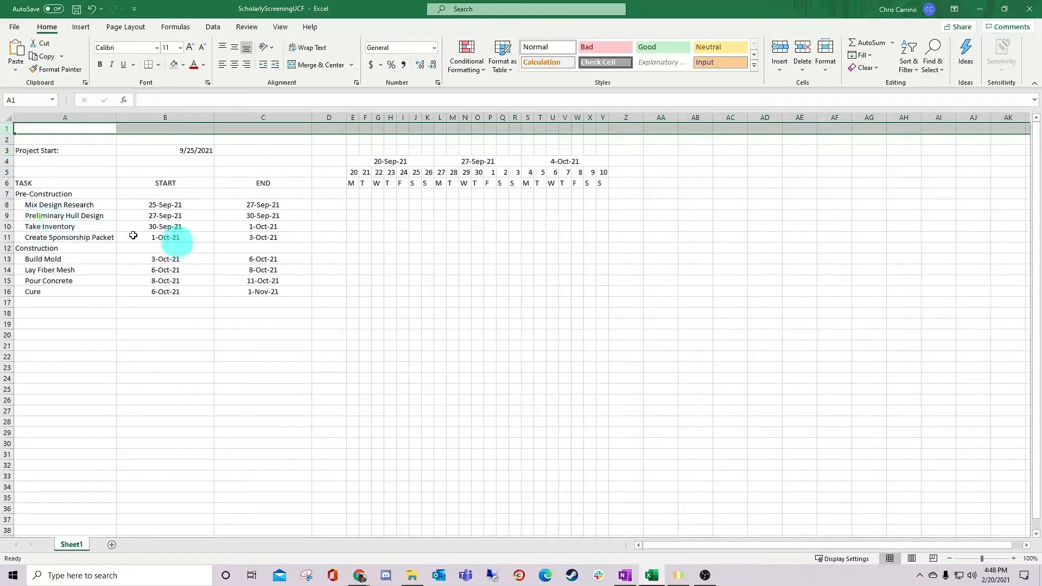
Hide the worksheet gridlines.
{"action": "left_click", "coordinate": [280, 30]}
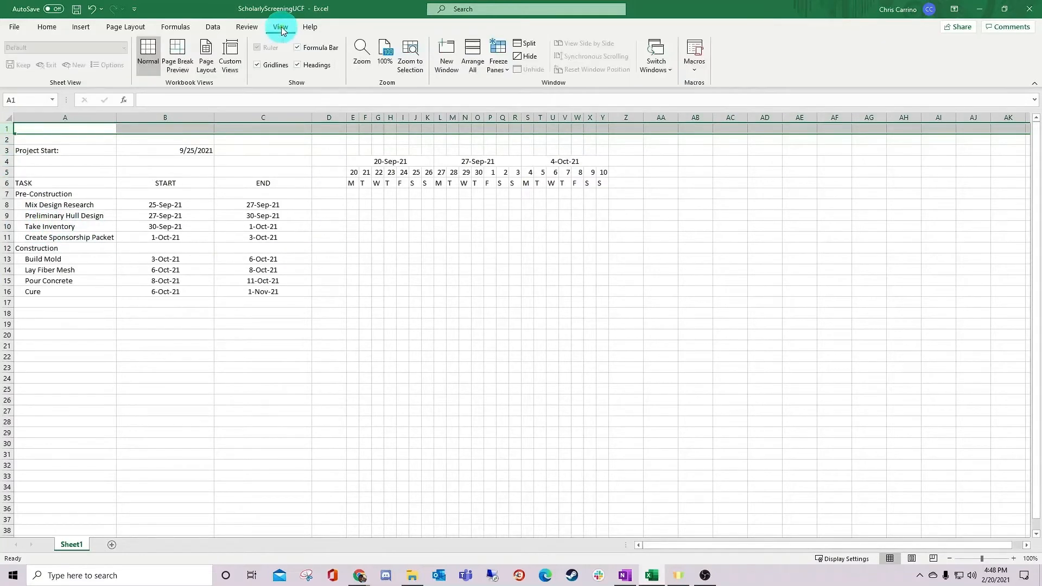
{"action": "left_click", "coordinate": [259, 64]}
{"action": "left_click", "coordinate": [290, 259]}
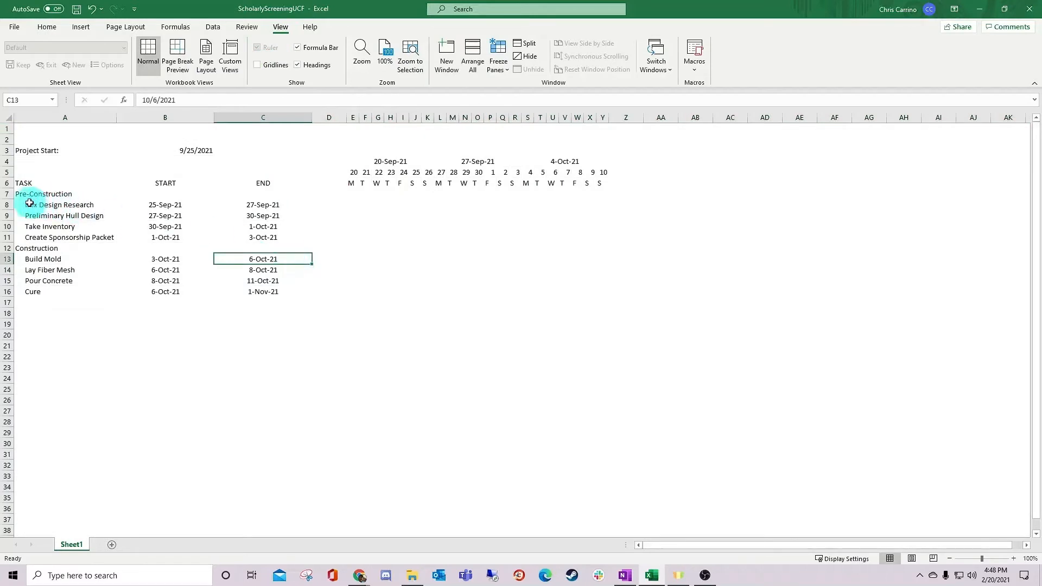
Add thin horizontal borders along the top, inside and bottom of the task rows in A7:Y16.
{"action": "left_click_drag", "start_coordinate": [23, 194], "coordinate": [603, 292]}
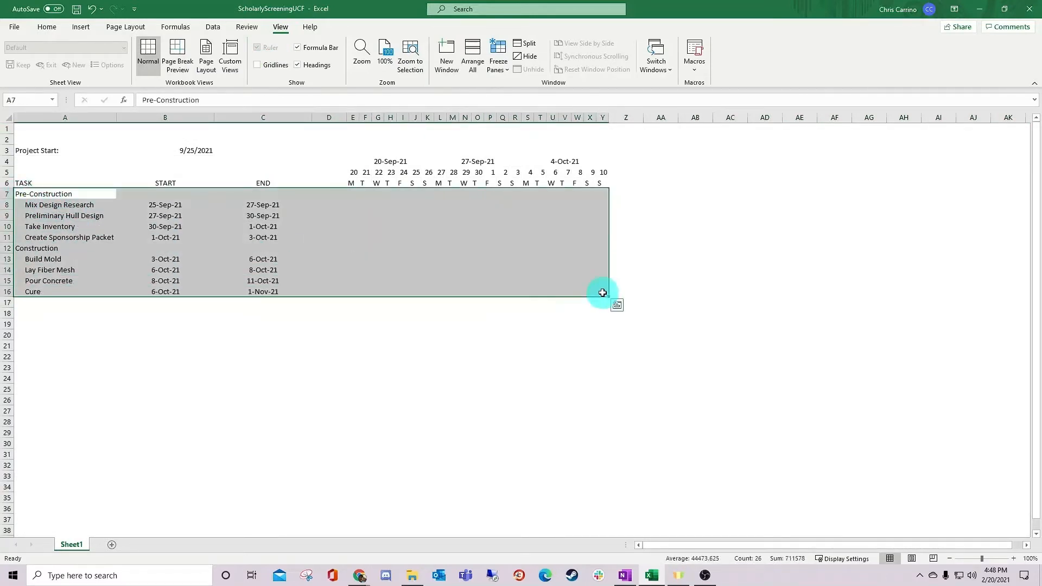
{"action": "key", "text": "ctrl+1"}
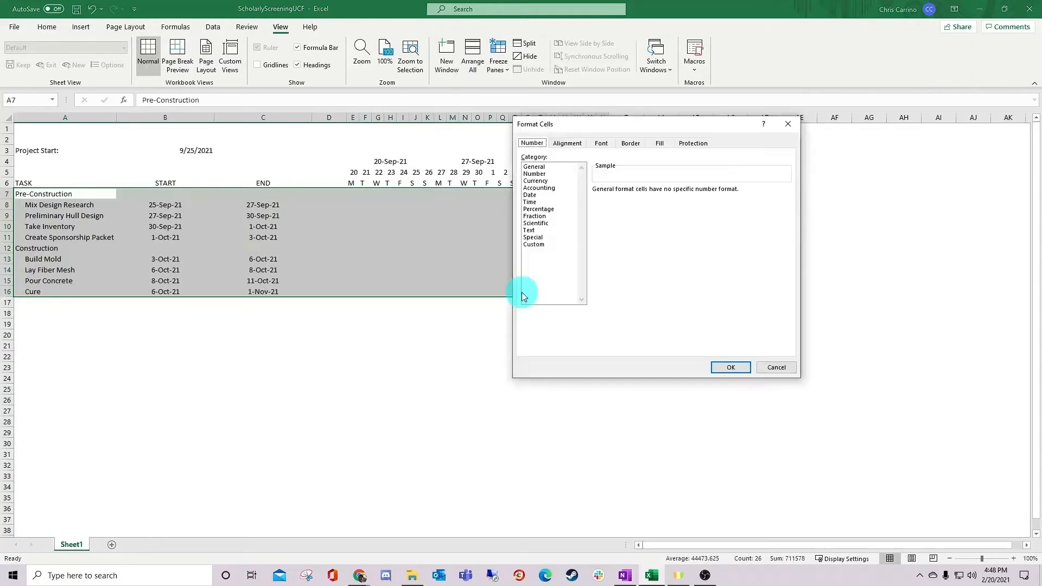
{"action": "left_click", "coordinate": [631, 142]}
{"action": "left_click", "coordinate": [651, 213]}
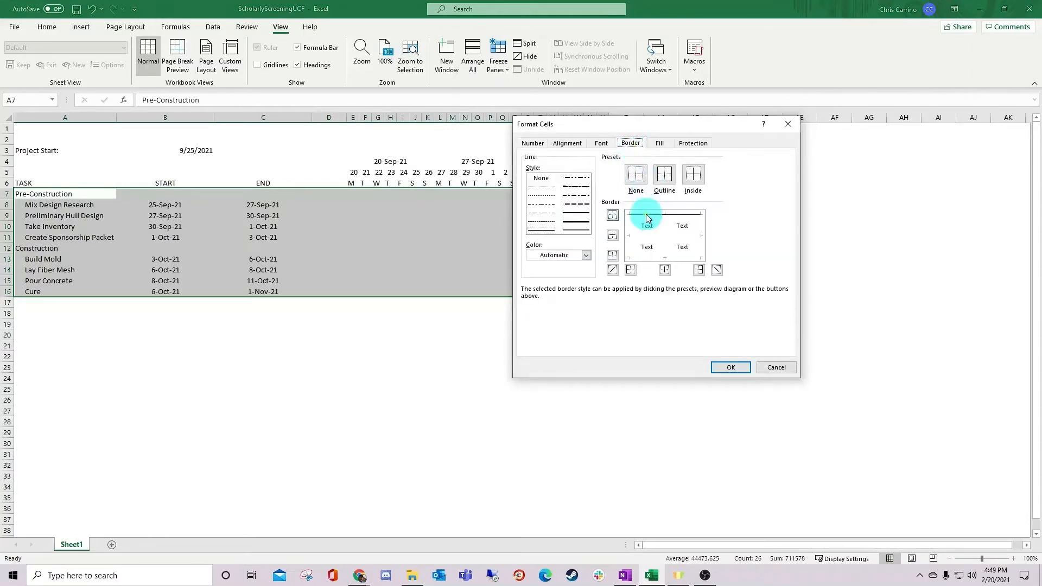
{"action": "left_click", "coordinate": [647, 235]}
{"action": "left_click", "coordinate": [648, 256]}
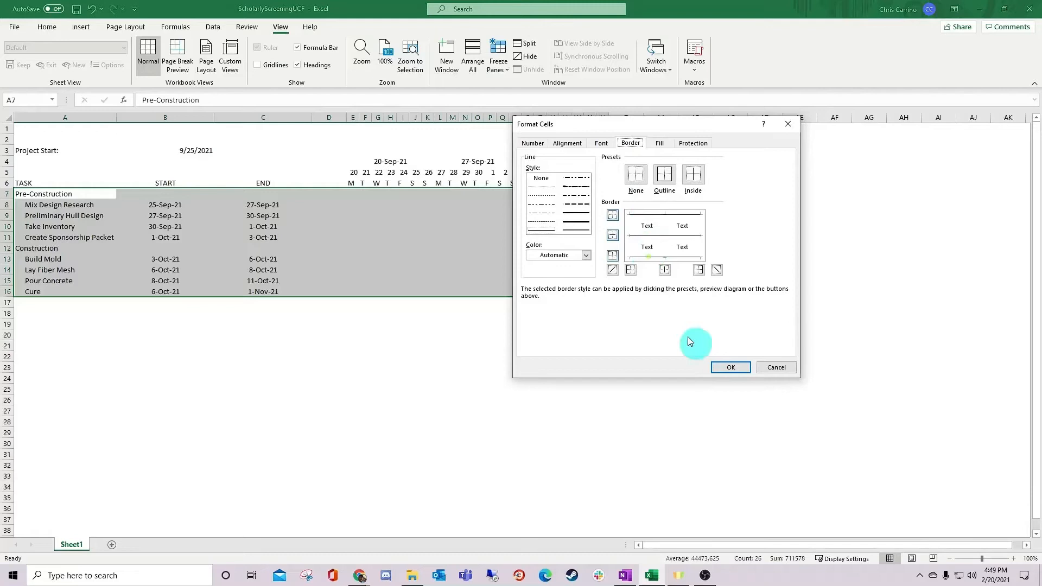
{"action": "left_click", "coordinate": [726, 367]}
{"action": "left_click", "coordinate": [540, 334]}
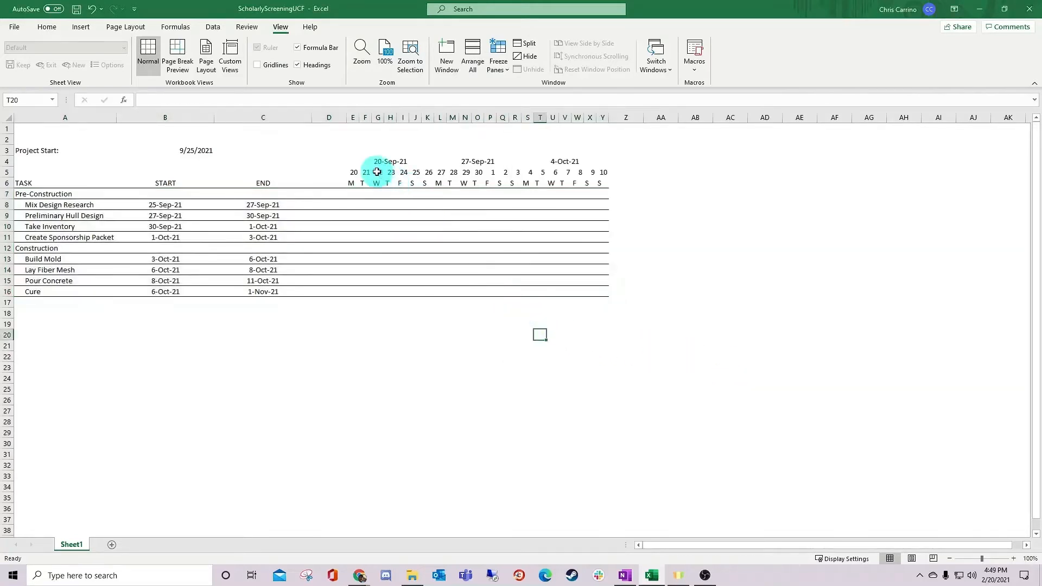
Widen the timeline day columns E through Y slightly, all to the same width.
{"action": "left_click_drag", "start_coordinate": [352, 117], "coordinate": [601, 121]}
{"action": "left_click_drag", "start_coordinate": [361, 120], "coordinate": [360, 120]}
{"action": "left_click", "coordinate": [406, 246]}
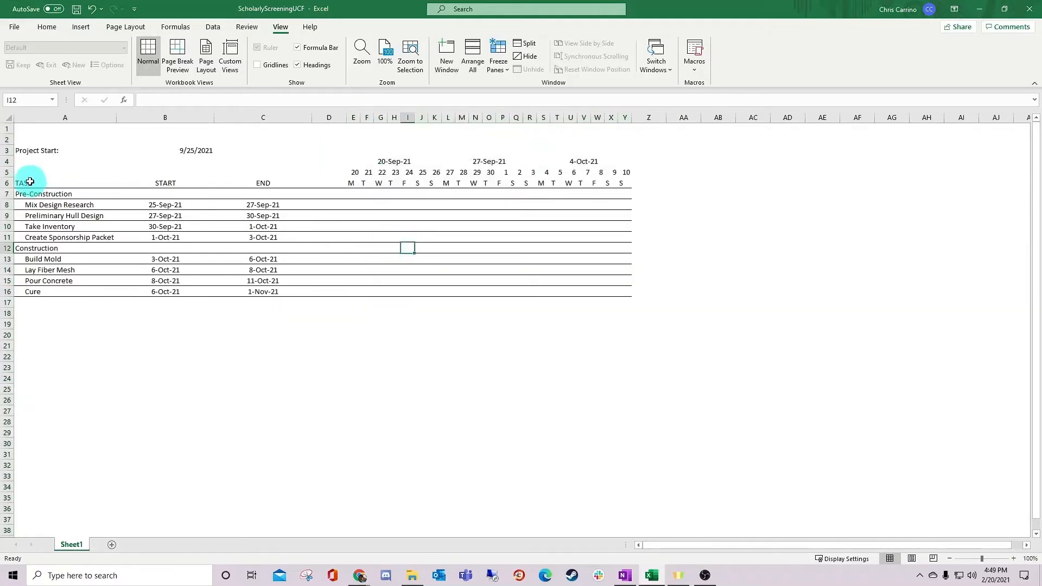
Format the header row A6:Y6 with the Check Cell style and a dark gray fill.
{"action": "left_click_drag", "start_coordinate": [23, 182], "coordinate": [627, 183]}
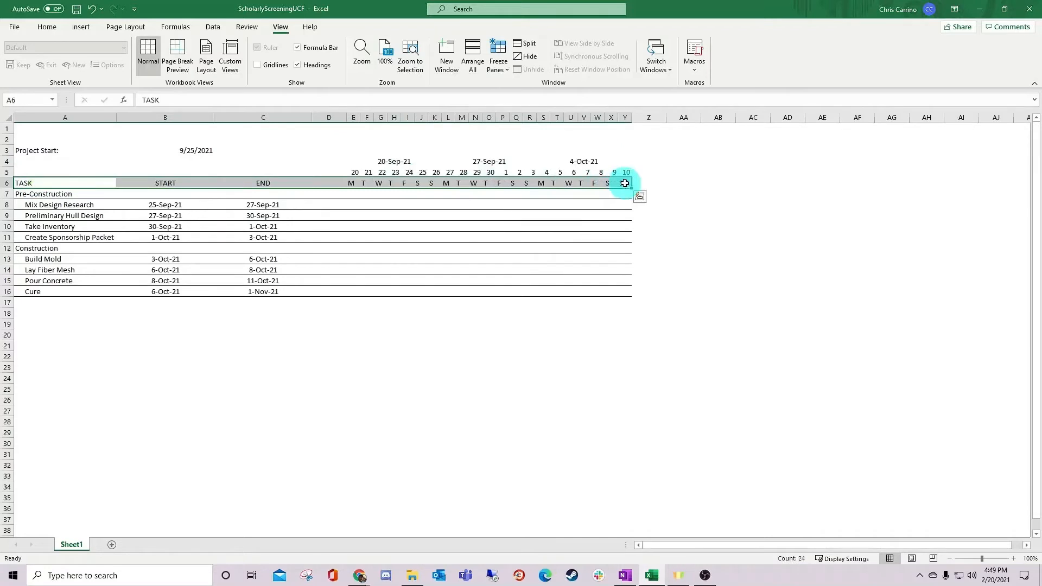
{"action": "left_click", "coordinate": [54, 29]}
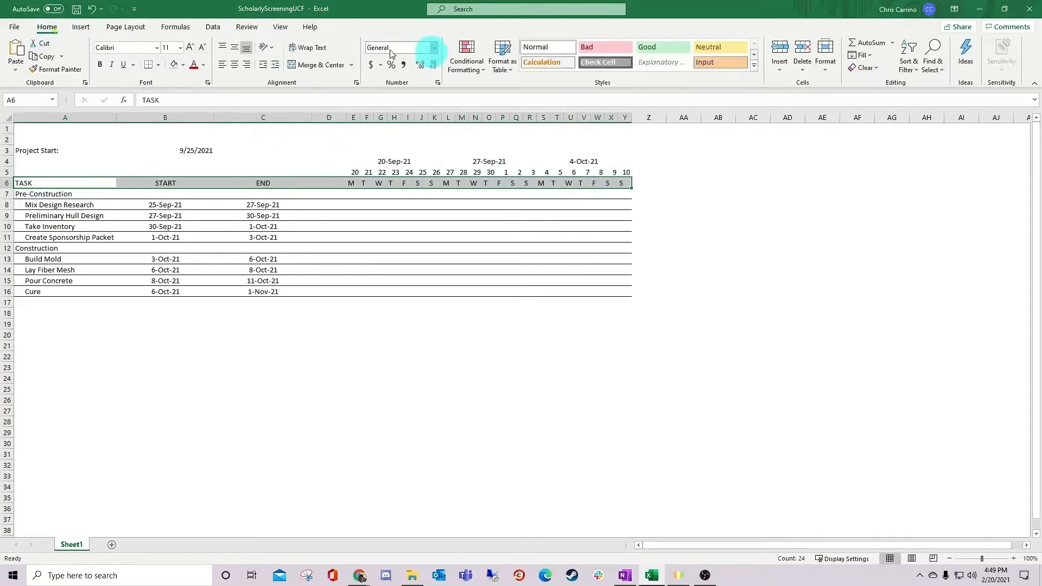
{"action": "left_click", "coordinate": [601, 63]}
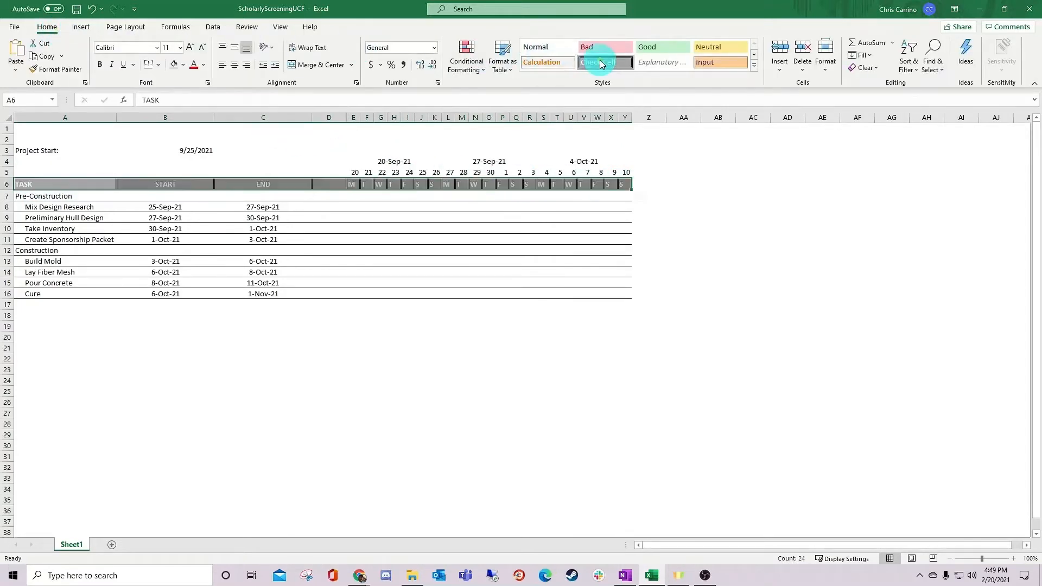
{"action": "left_click", "coordinate": [183, 64]}
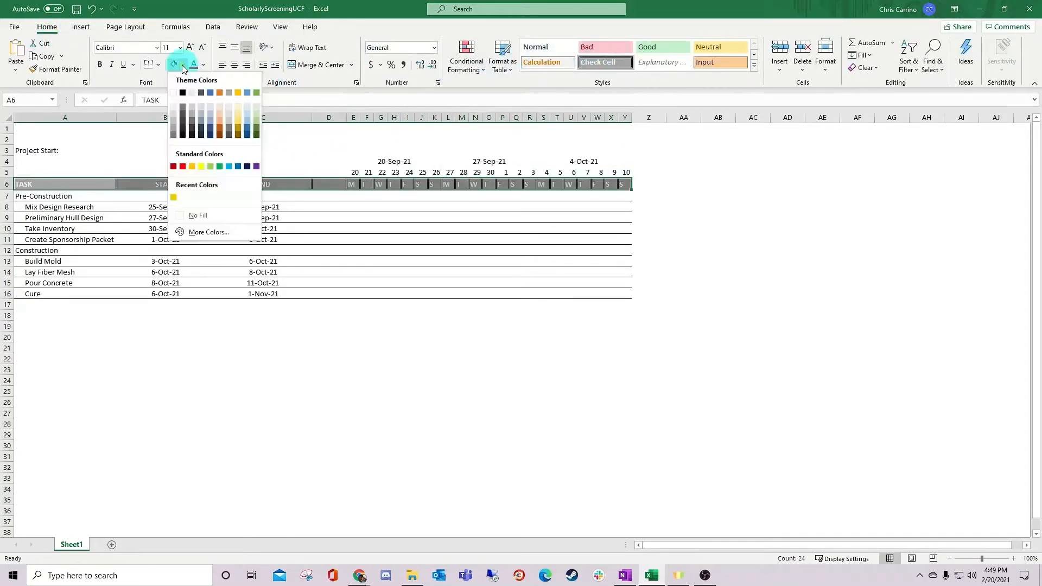
{"action": "left_click", "coordinate": [183, 114]}
Apply a light gray fill to the week and day date cells in E4:Y5.
{"action": "left_click_drag", "start_coordinate": [351, 168], "coordinate": [587, 161]}
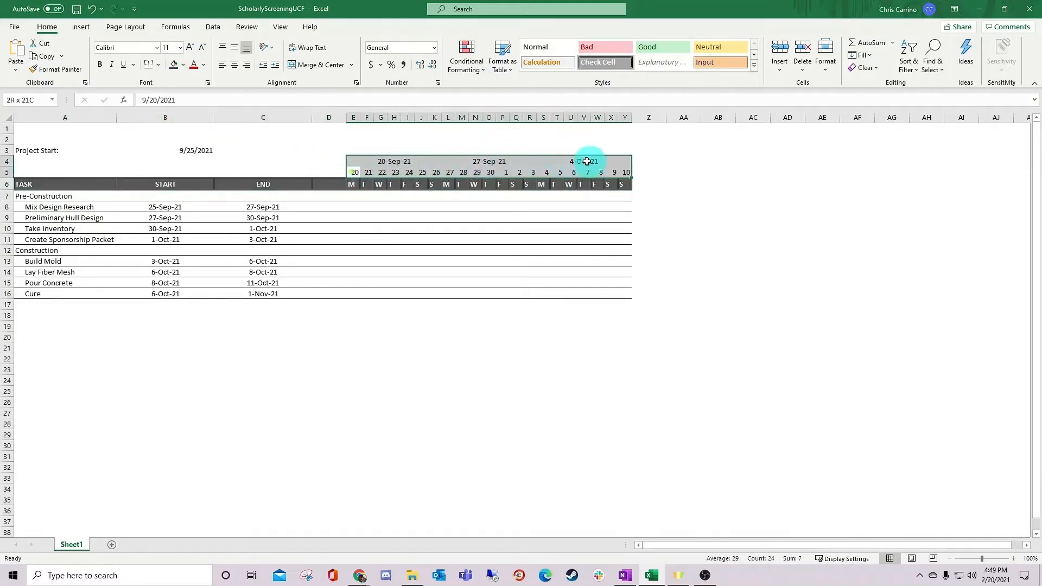
{"action": "left_click", "coordinate": [183, 66]}
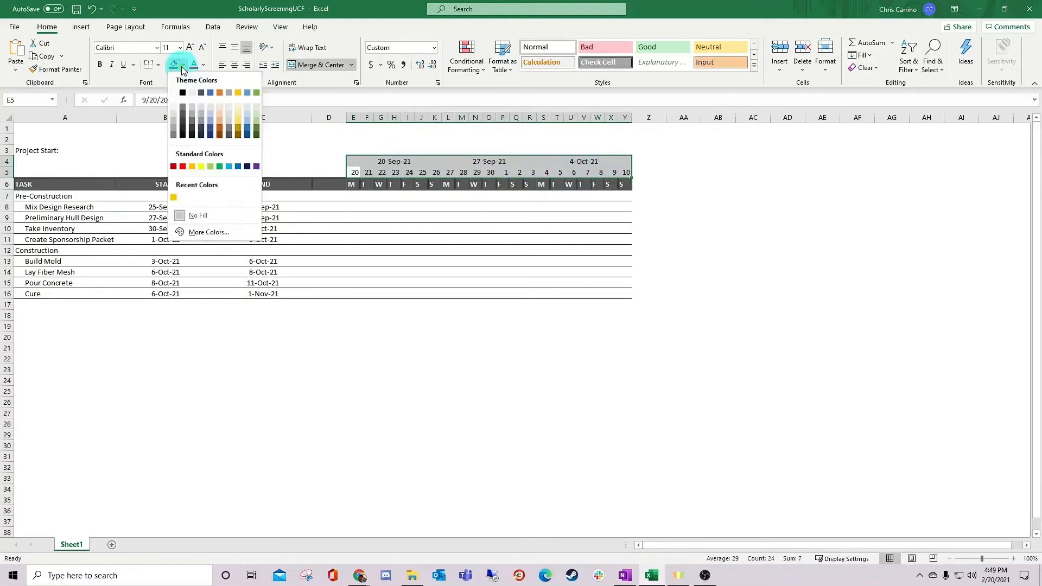
{"action": "left_click", "coordinate": [174, 112]}
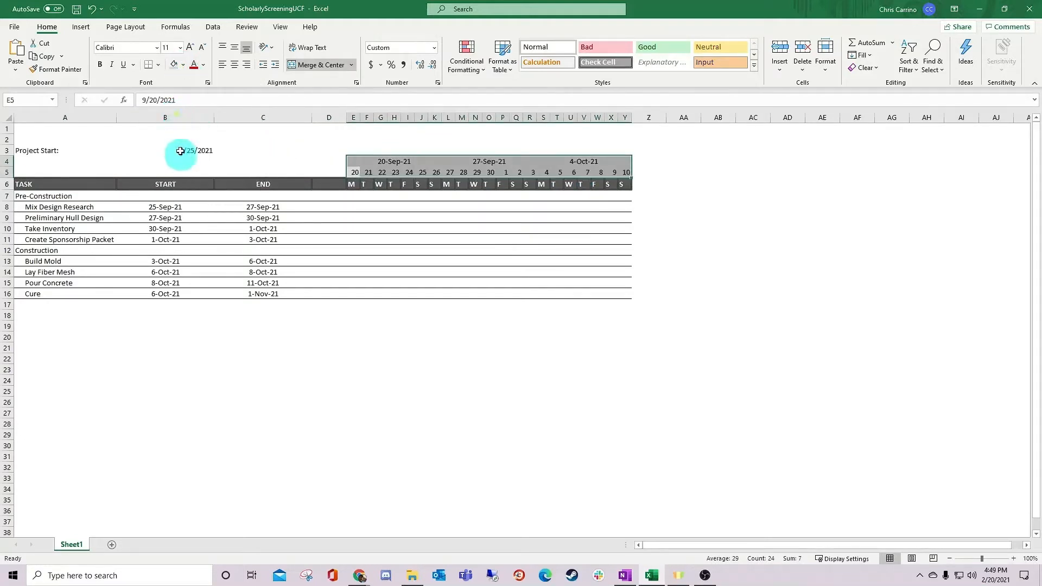
{"action": "left_click", "coordinate": [386, 203]}
Center the contents of the timeline columns E through Y horizontally.
{"action": "left_click_drag", "start_coordinate": [353, 117], "coordinate": [624, 116]}
{"action": "left_click", "coordinate": [236, 66]}
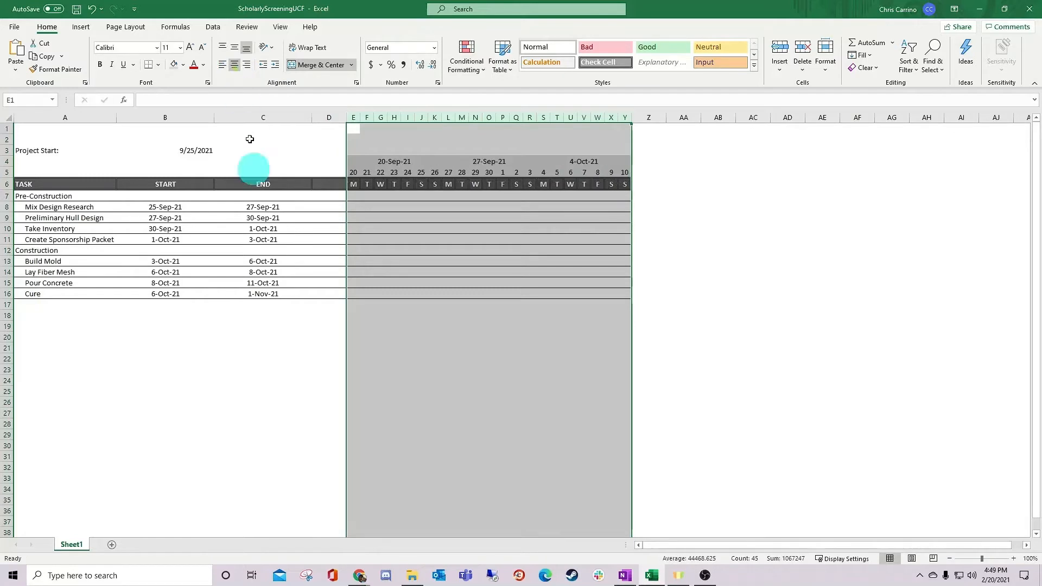
{"action": "left_click", "coordinate": [257, 322]}
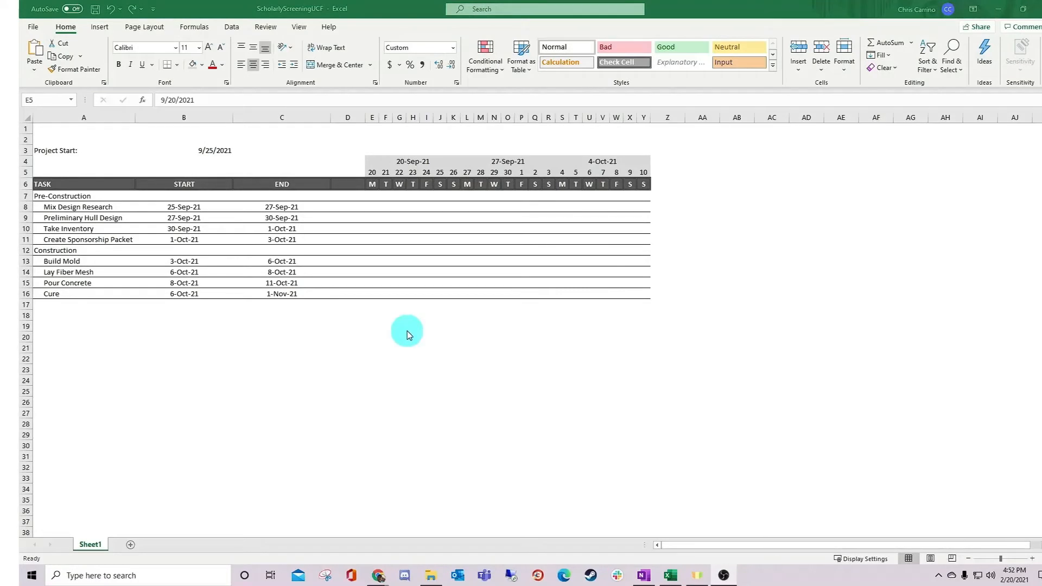
Link the first timeline date in E5 to the project start date with the formula =$B$3.
{"action": "left_click", "coordinate": [373, 172]}
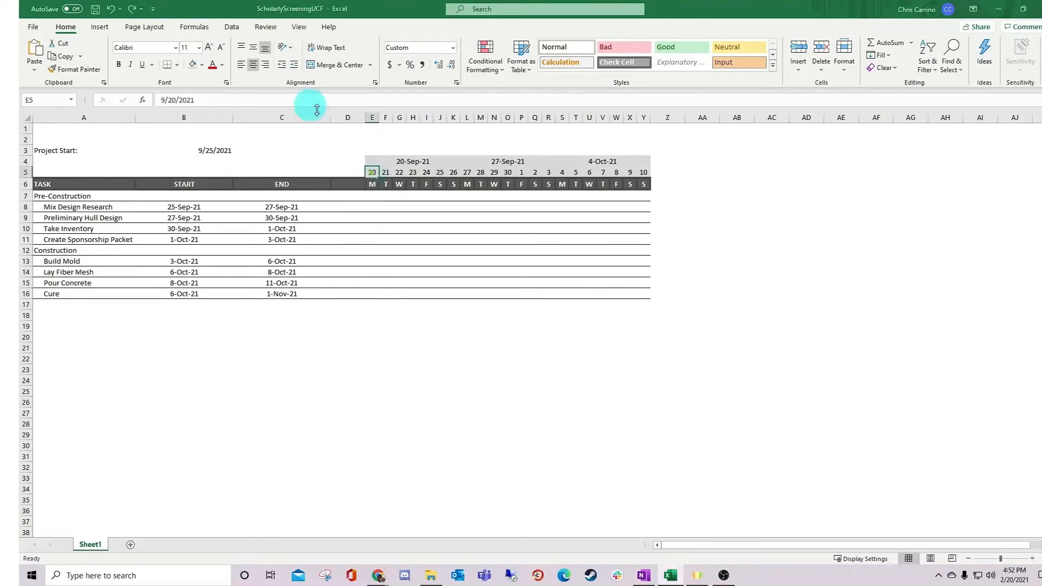
{"action": "left_click_drag", "start_coordinate": [317, 109], "coordinate": [147, 99]}
{"action": "type", "text": "=$B$3"}
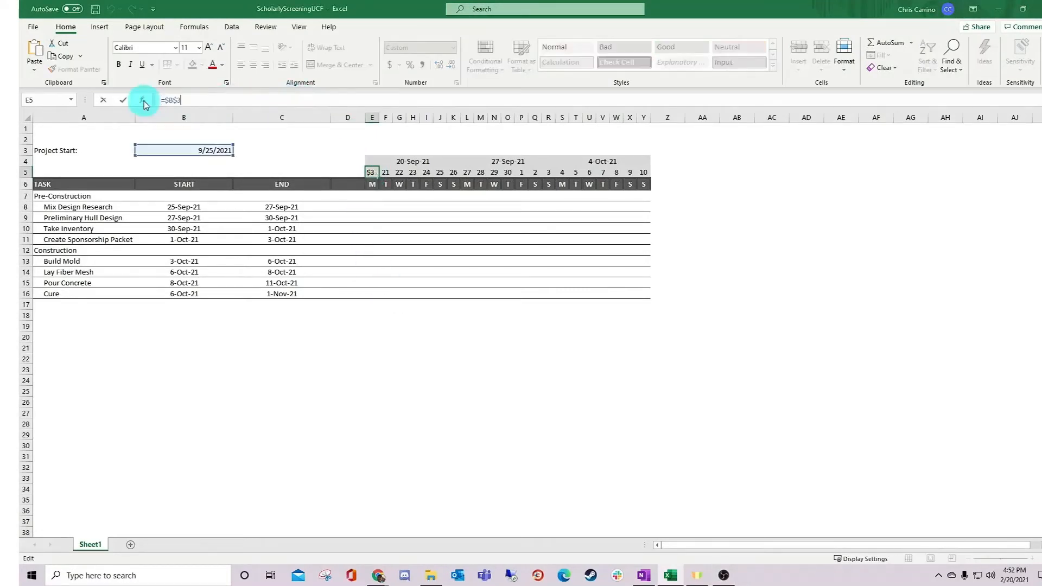
{"action": "key", "text": "Return"}
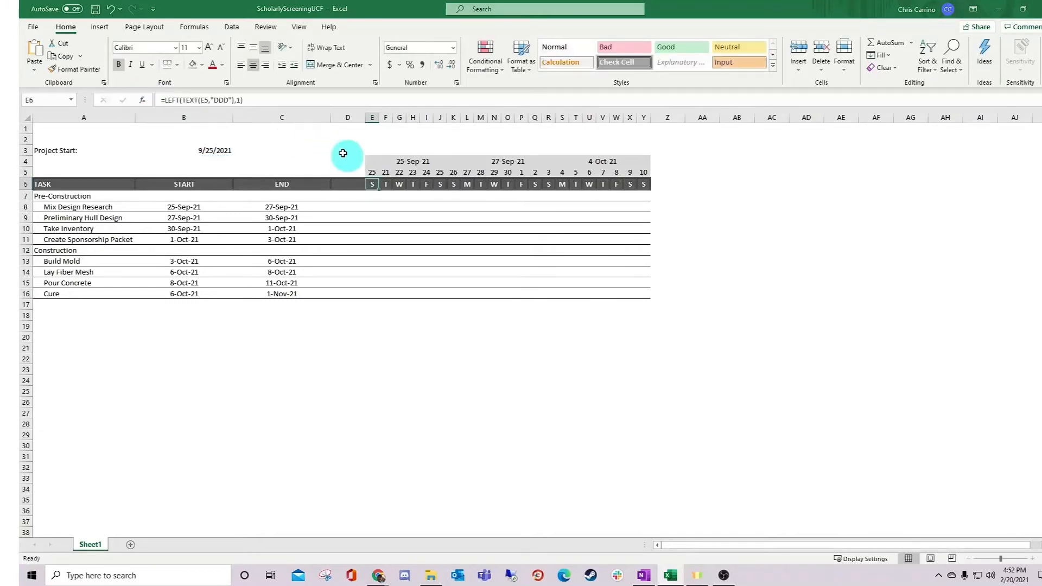
Replace the second timeline date in F5 with the formula =E5+1.
{"action": "left_click", "coordinate": [386, 172]}
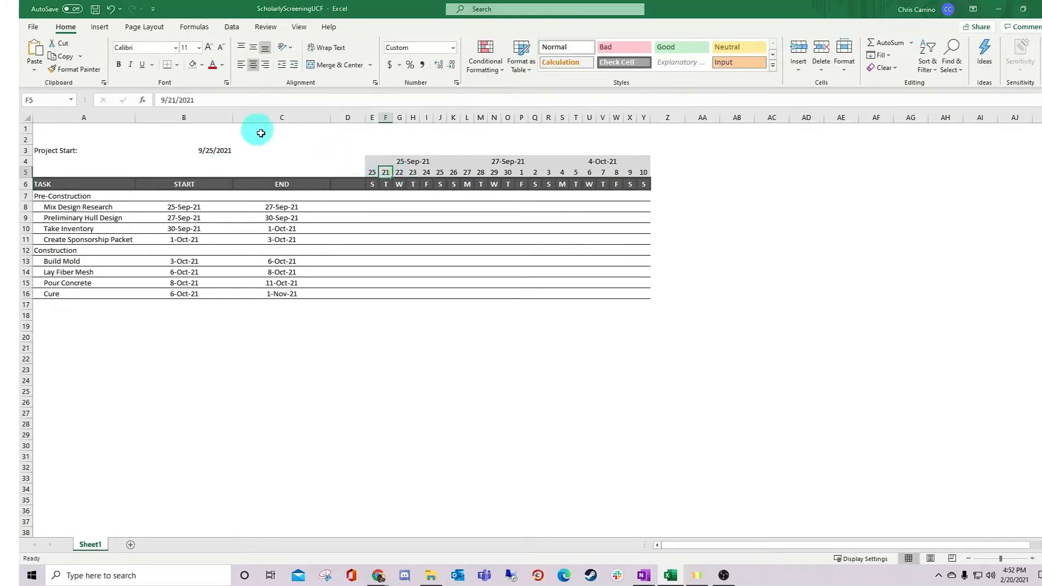
{"action": "left_click_drag", "start_coordinate": [216, 99], "coordinate": [152, 99]}
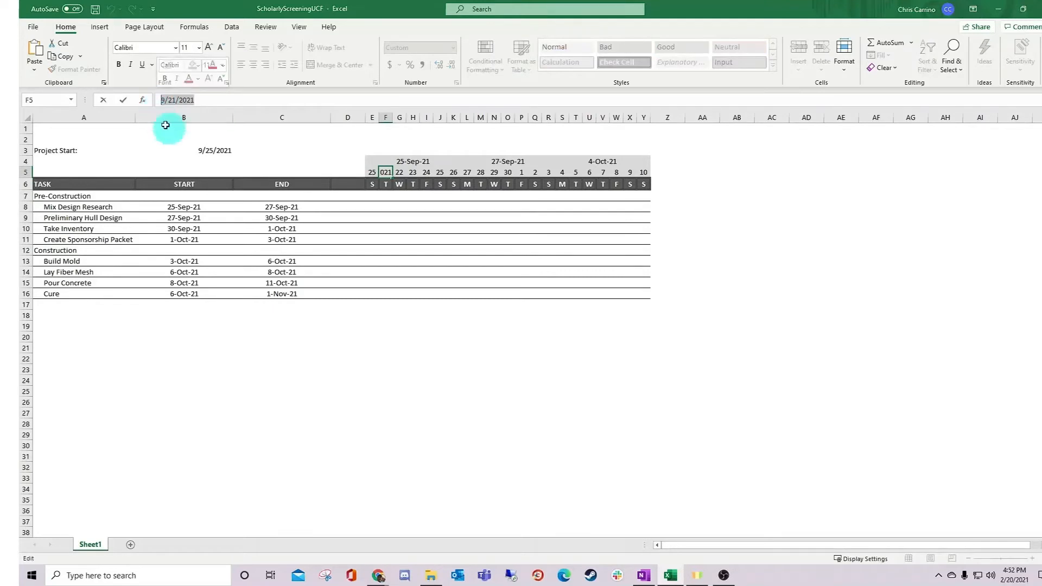
{"action": "type", "text": "="}
{"action": "left_click", "coordinate": [373, 171]}
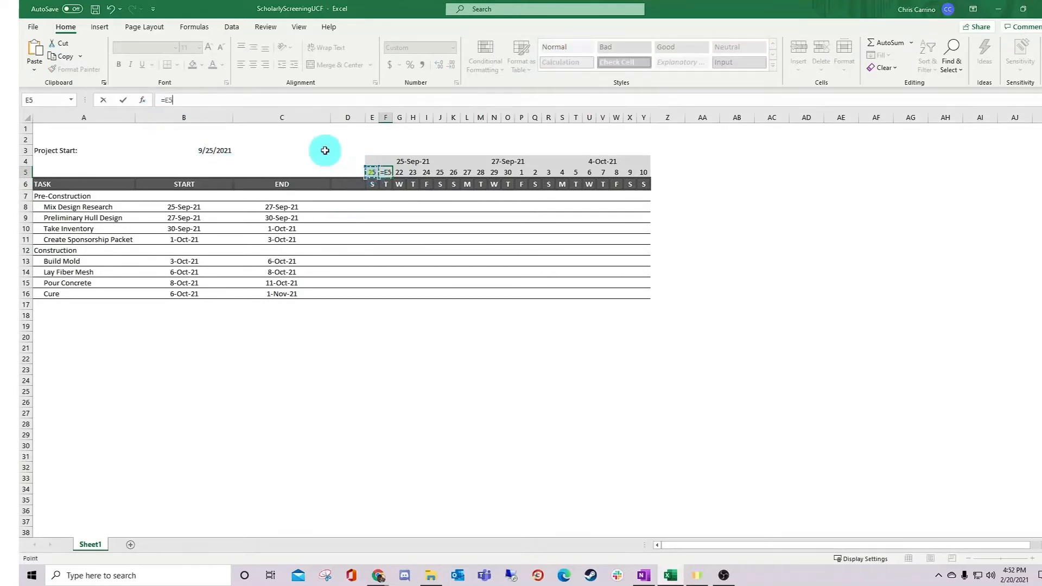
{"action": "type", "text": "+1"}
{"action": "key", "text": "Return"}
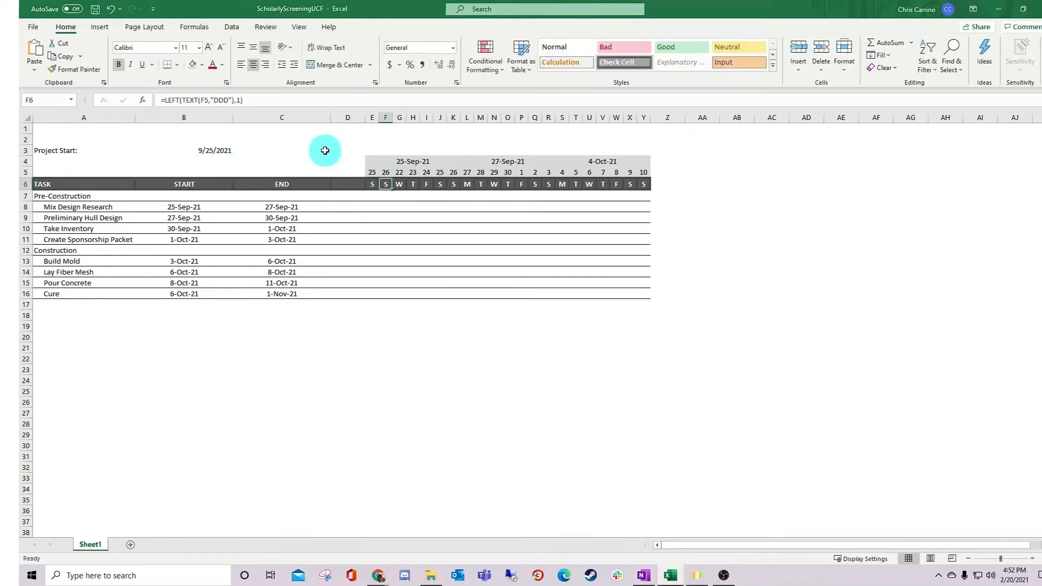
Fill the F5 date formula across the timeline through Y5.
{"action": "left_click", "coordinate": [386, 173]}
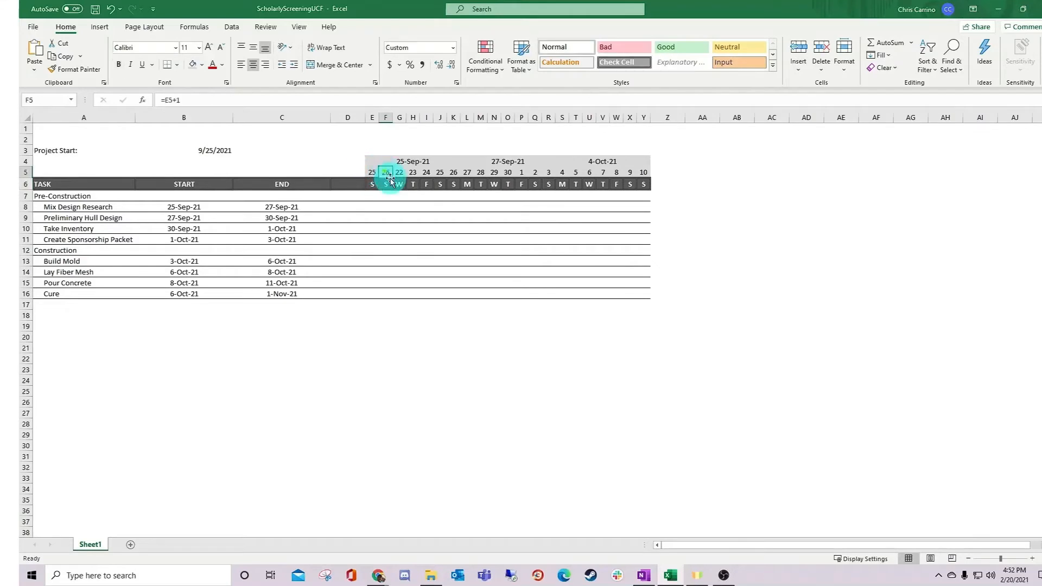
{"action": "left_click_drag", "start_coordinate": [392, 178], "coordinate": [447, 174]}
{"action": "left_click_drag", "start_coordinate": [611, 177], "coordinate": [649, 173]}
{"action": "left_click", "coordinate": [458, 355]}
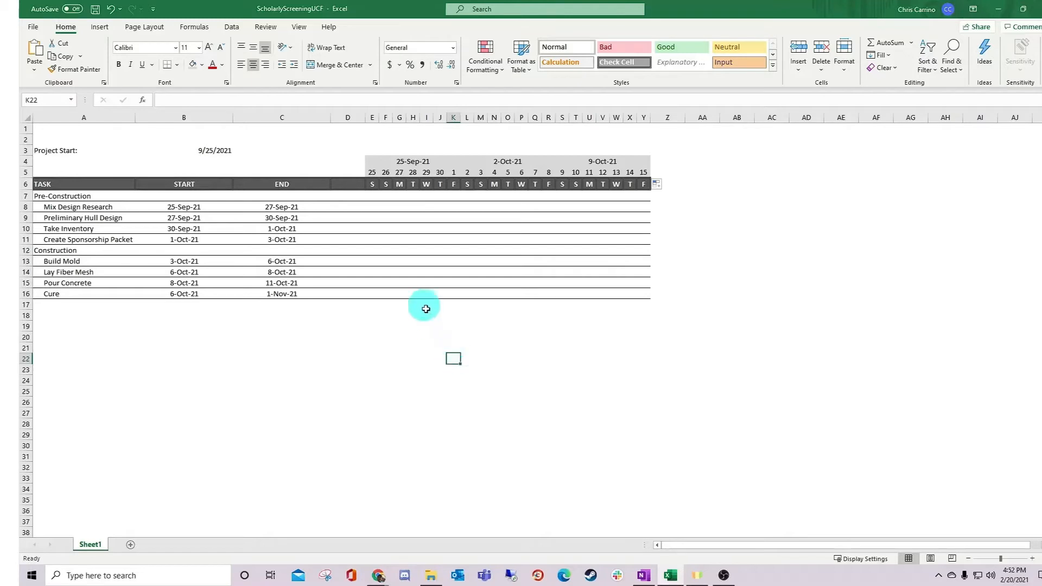
Create a formula-based conditional formatting rule for E7:Y16 using =AND(E$5>=$B7,E$5<=$C7).
{"action": "left_click_drag", "start_coordinate": [370, 196], "coordinate": [641, 293]}
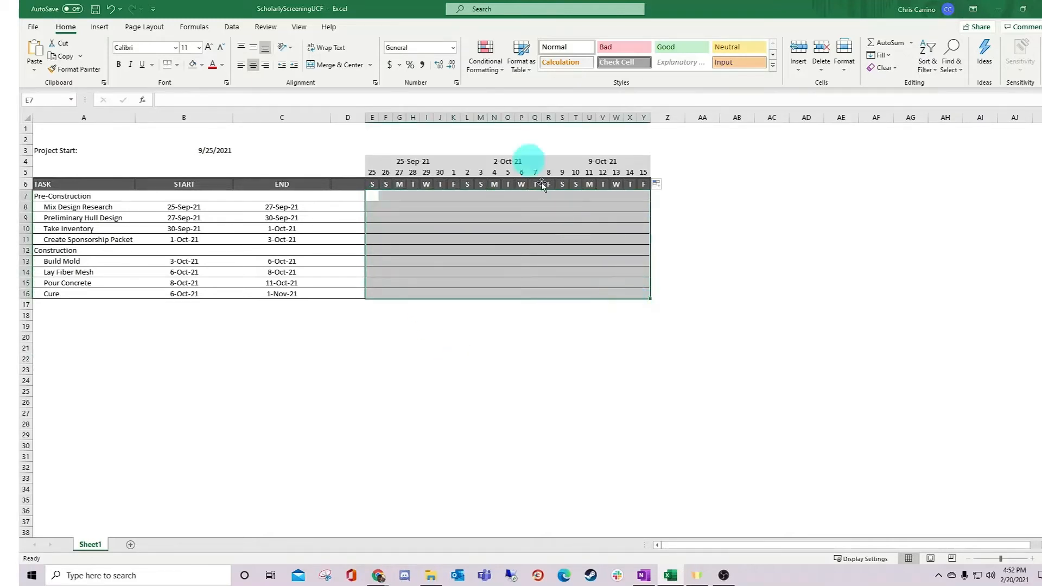
{"action": "left_click", "coordinate": [485, 54]}
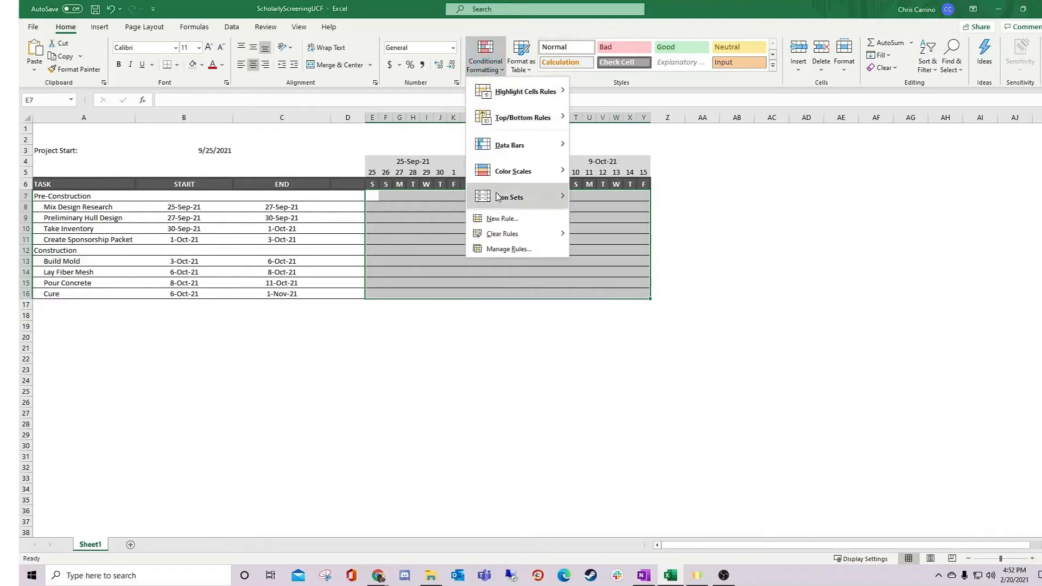
{"action": "left_click", "coordinate": [502, 219]}
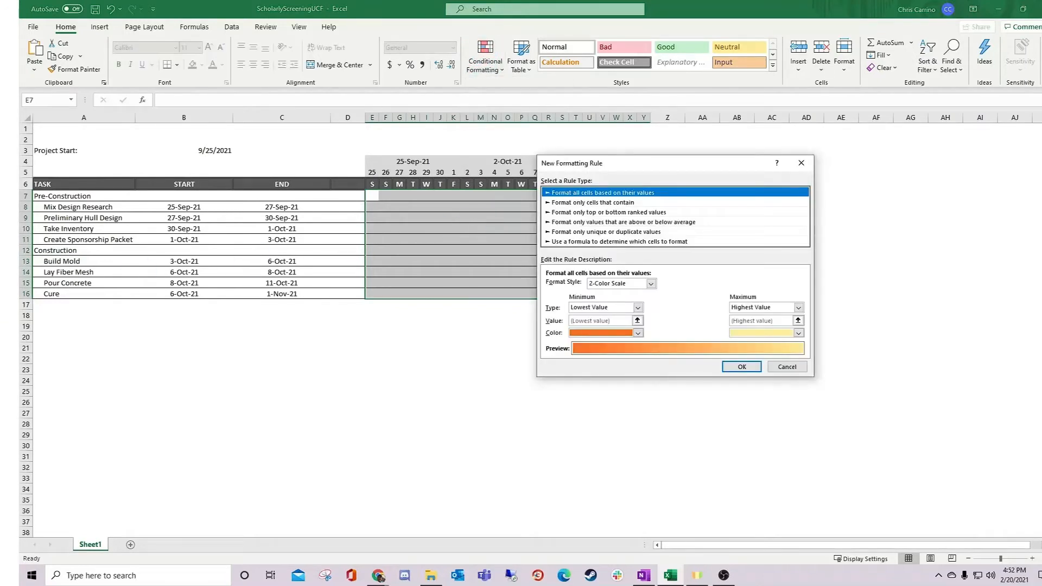
{"action": "key", "text": "alt+Tab"}
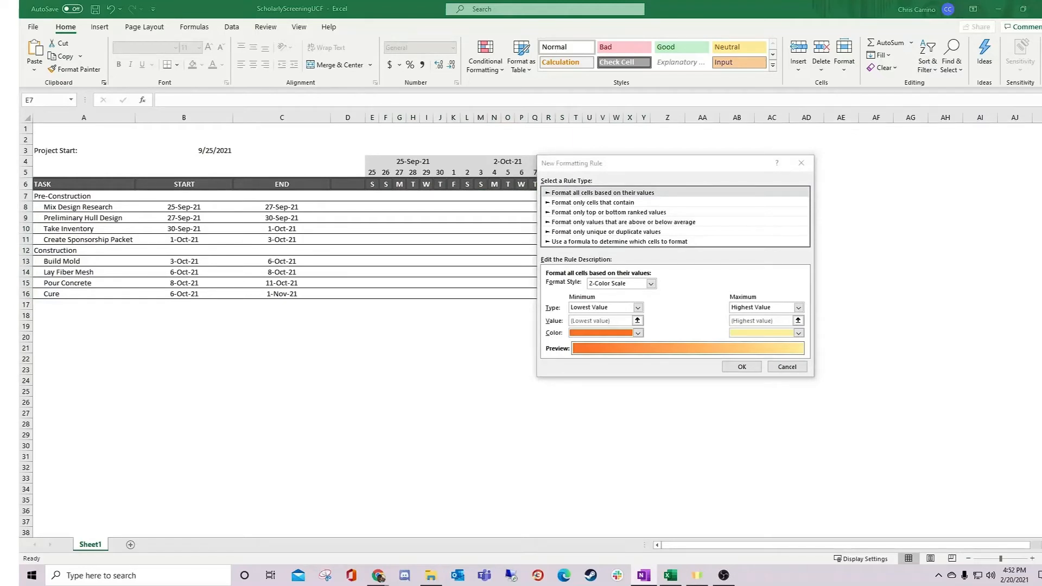
{"action": "left_click", "coordinate": [597, 242]}
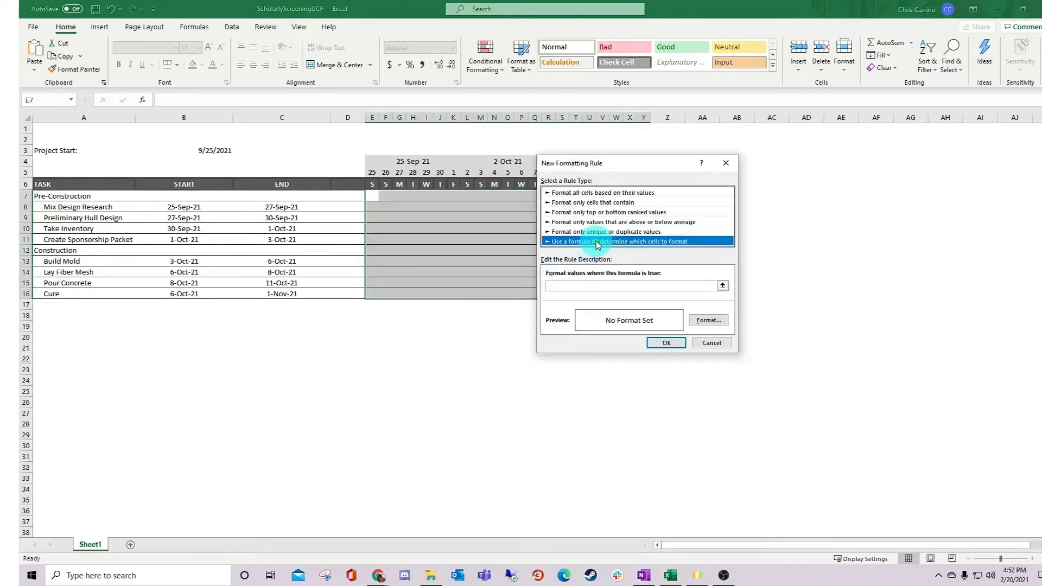
{"action": "left_click", "coordinate": [612, 287]}
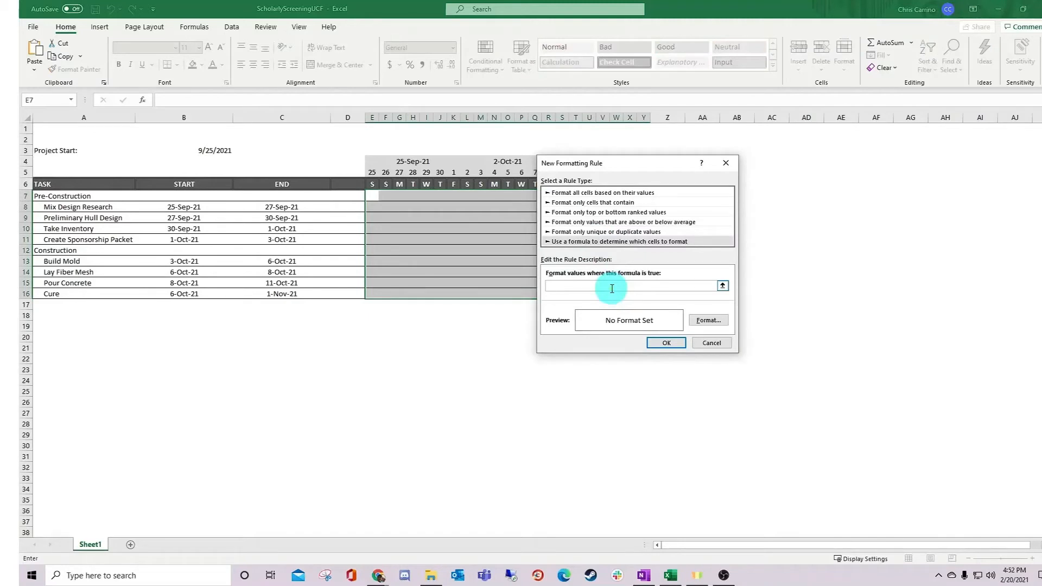
{"action": "type", "text": "=AND(E$5>=$B7,E$5<=$C7)"}
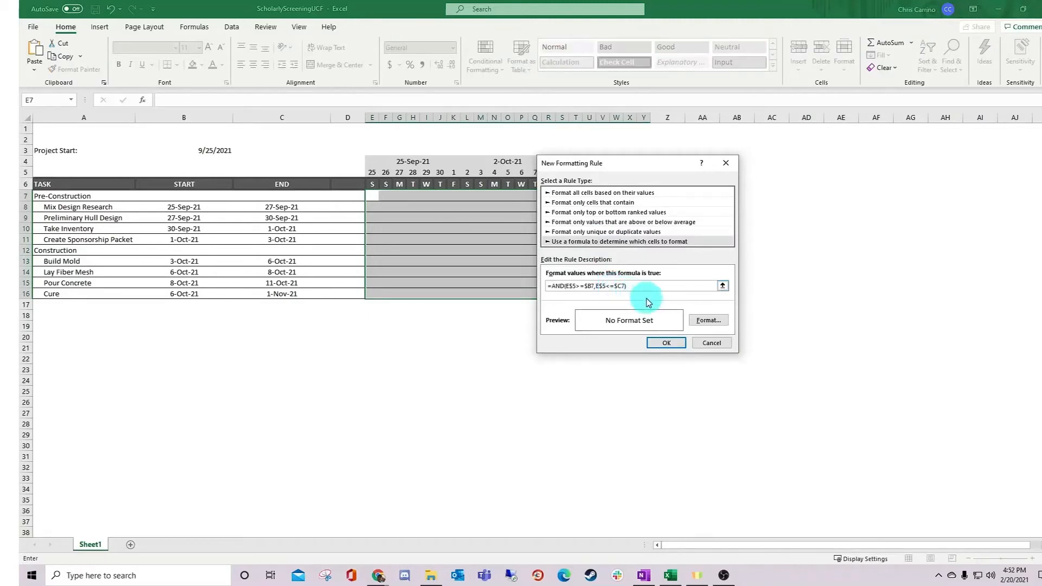
Give the conditional formatting rule a gold background fill from the standard colour palette and apply the rule.
{"action": "left_click", "coordinate": [708, 320]}
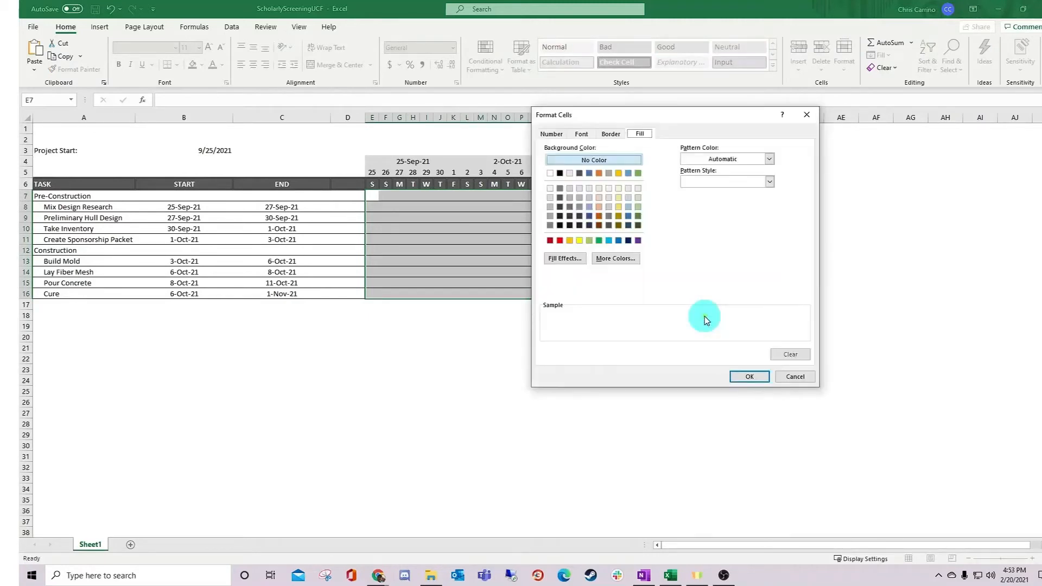
{"action": "left_click", "coordinate": [609, 259]}
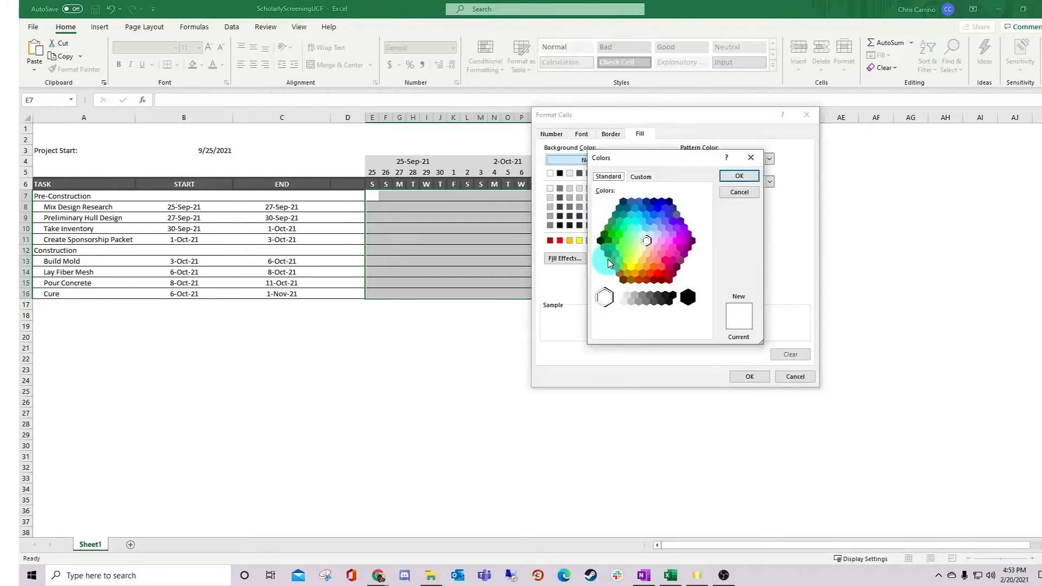
{"action": "left_click", "coordinate": [635, 274]}
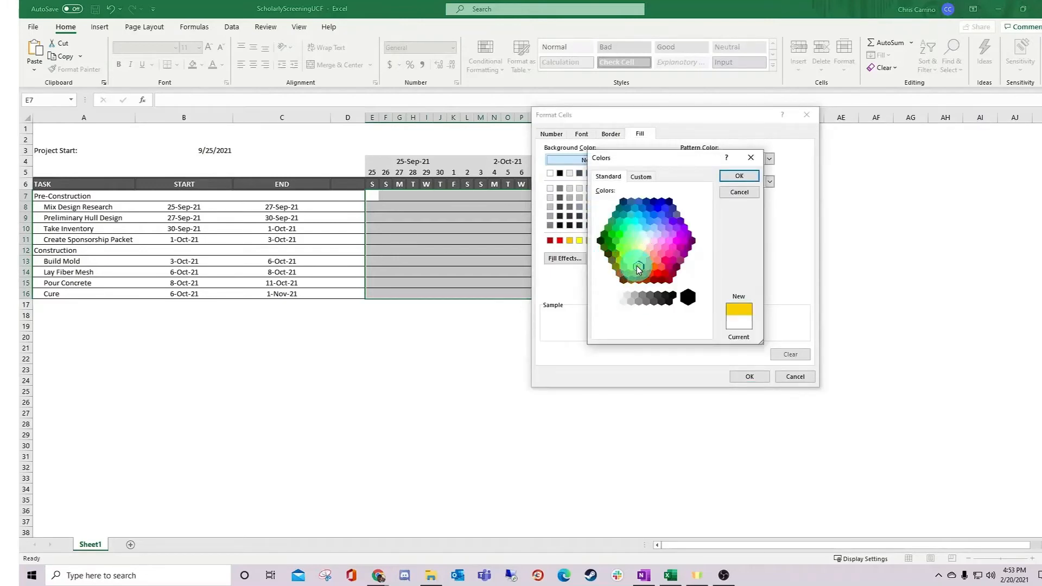
{"action": "left_click", "coordinate": [741, 177]}
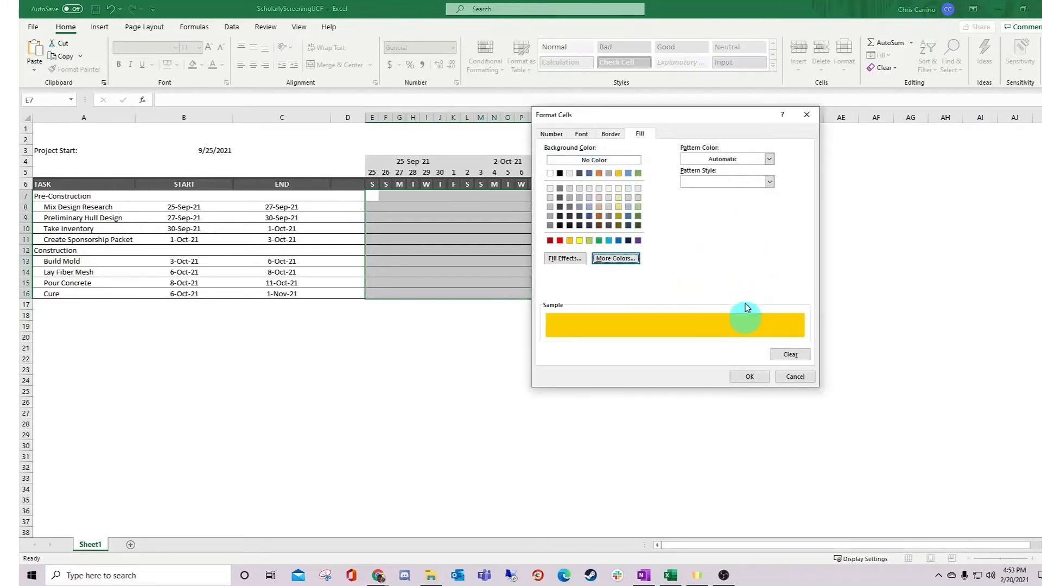
{"action": "left_click", "coordinate": [742, 375]}
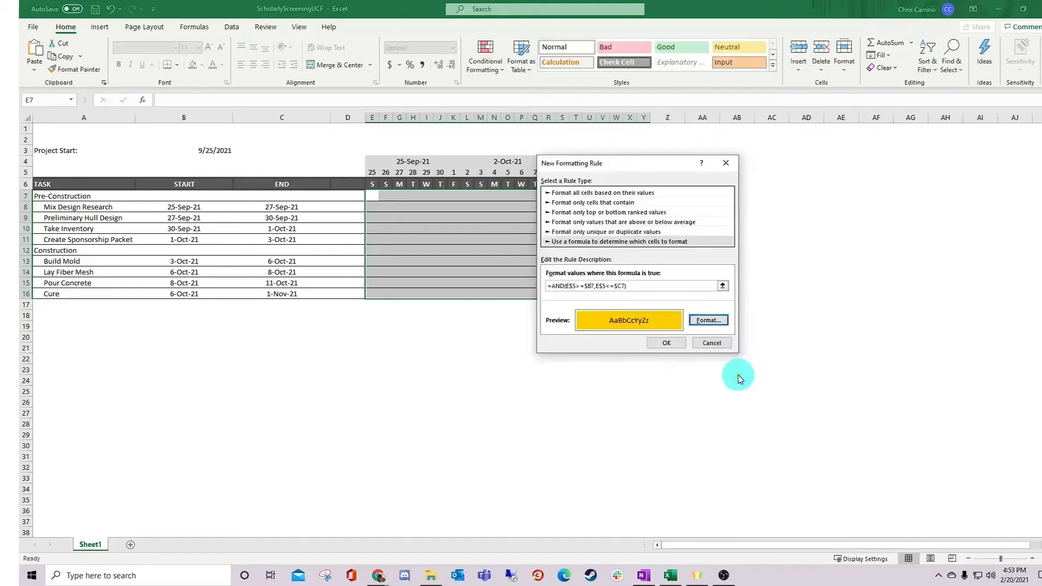
{"action": "left_click", "coordinate": [666, 343]}
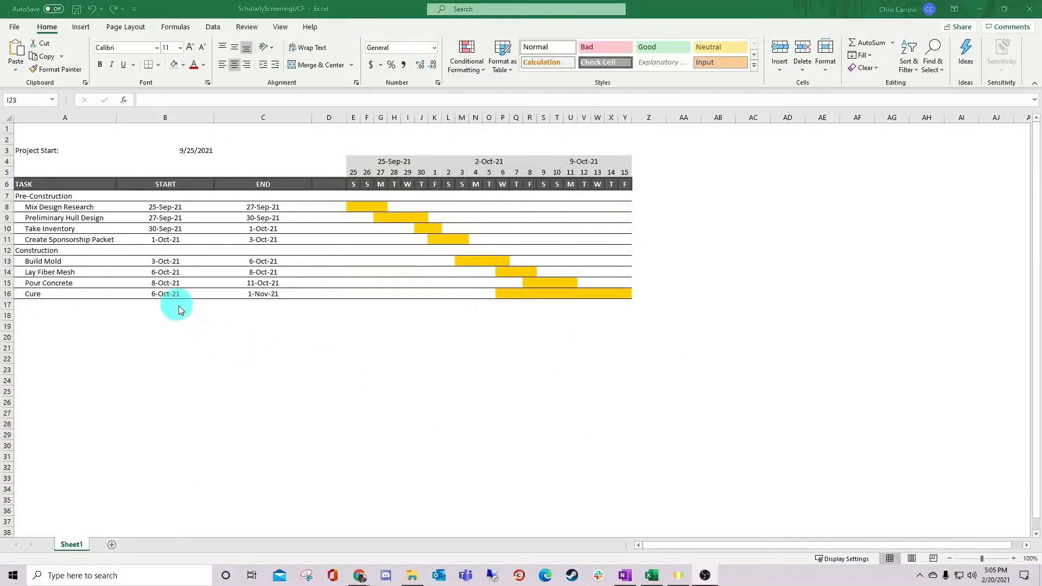
Change the start date of the Cure task in B16 to 10/11/2021.
{"action": "double_click", "coordinate": [169, 295]}
{"action": "left_click", "coordinate": [163, 295]}
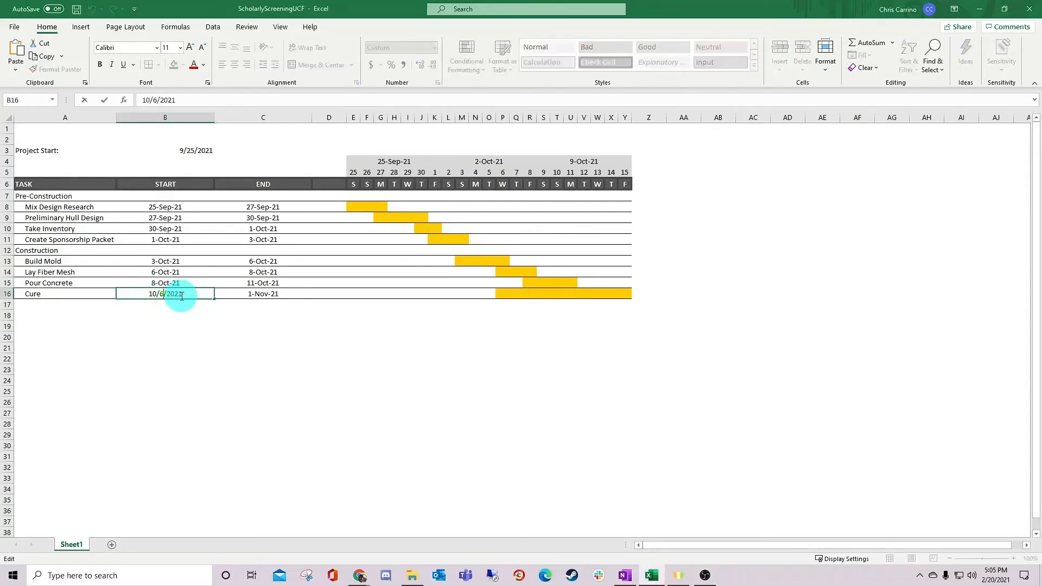
{"action": "key", "text": "BackSpace"}
{"action": "type", "text": "11"}
{"action": "key", "text": "Return"}
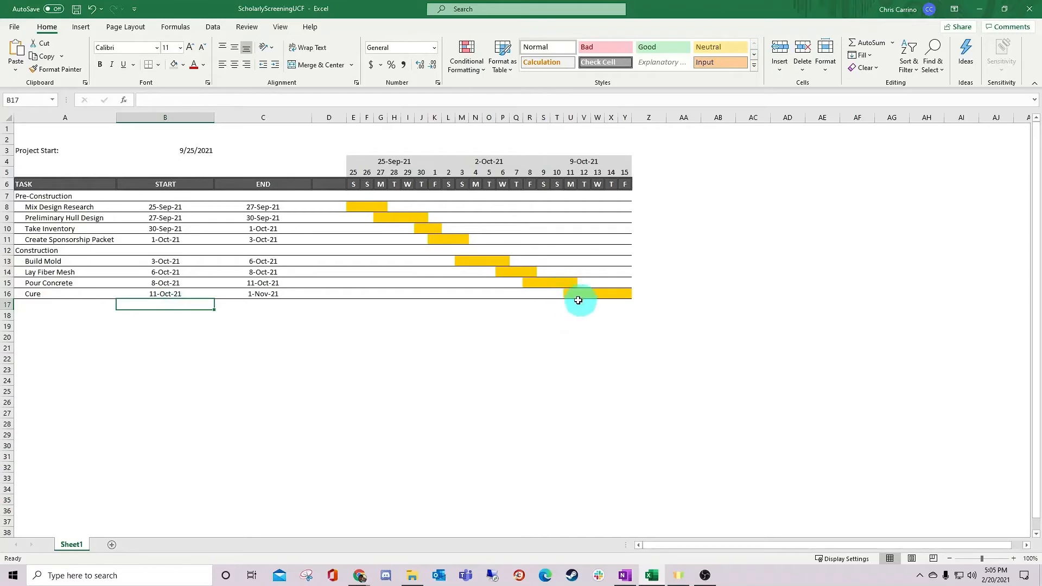
{"action": "left_click", "coordinate": [392, 336]}
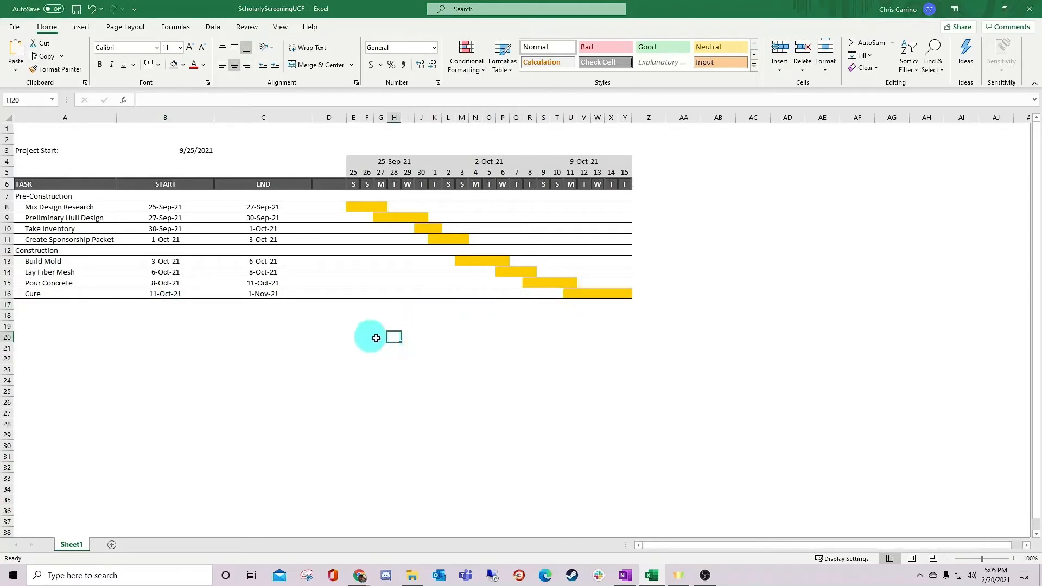
Add the label "Display Week:" in A4 with the value 0 in B4, and centre cells A3:B4.
{"action": "double_click", "coordinate": [49, 162]}
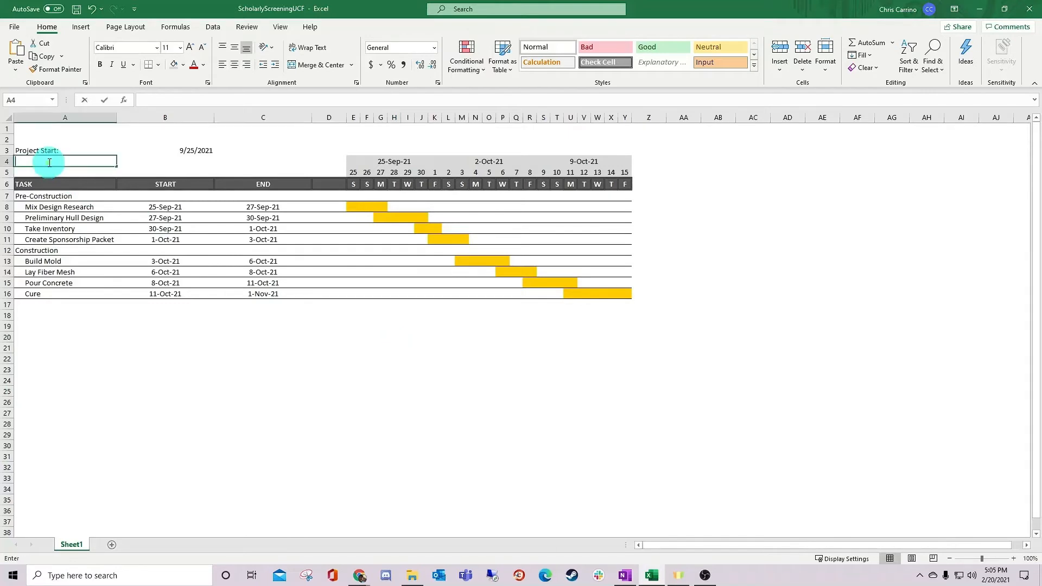
{"action": "type", "text": "Display Week:"}
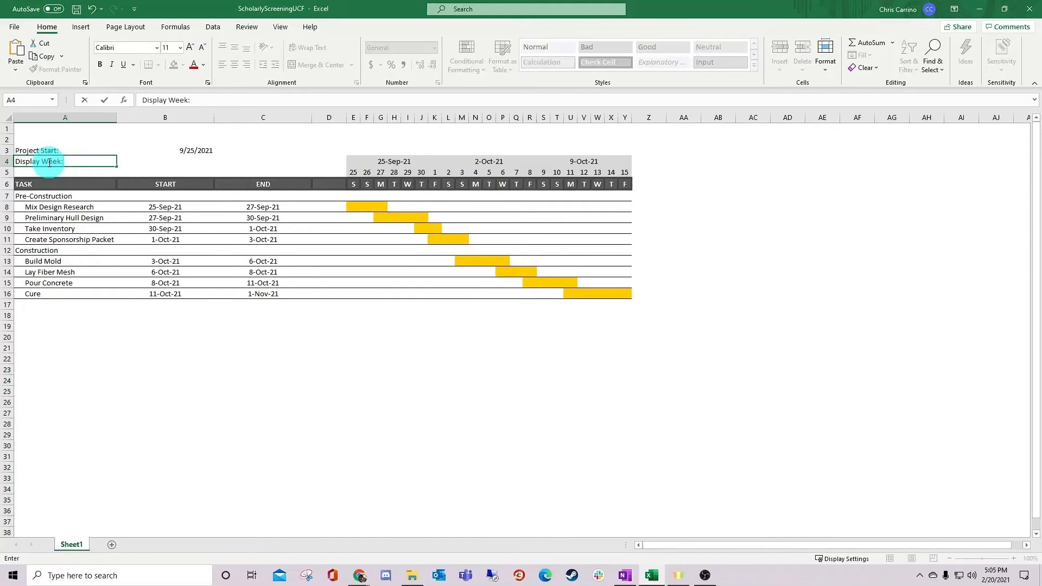
{"action": "double_click", "coordinate": [169, 160]}
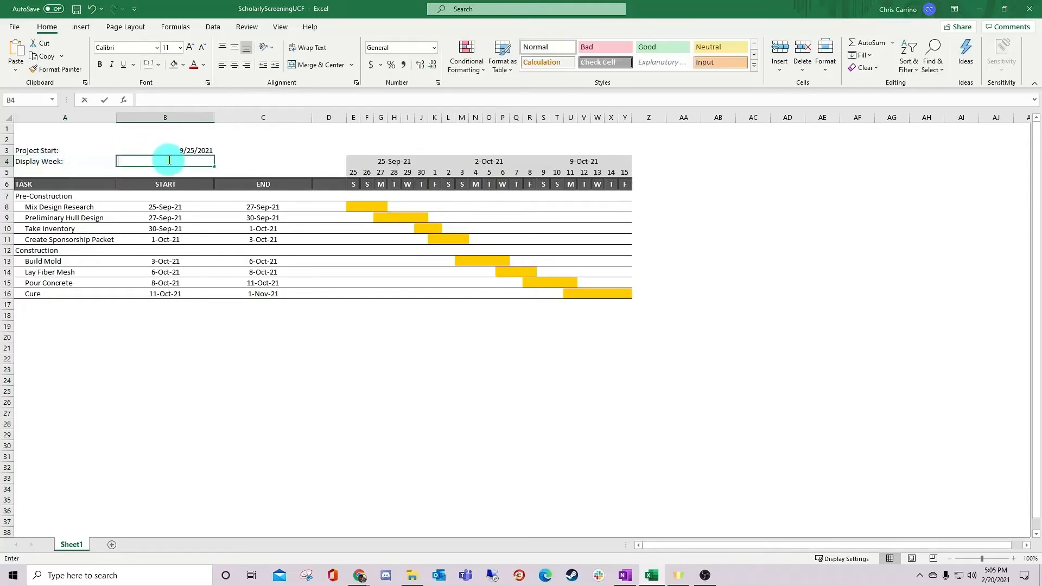
{"action": "type", "text": "0"}
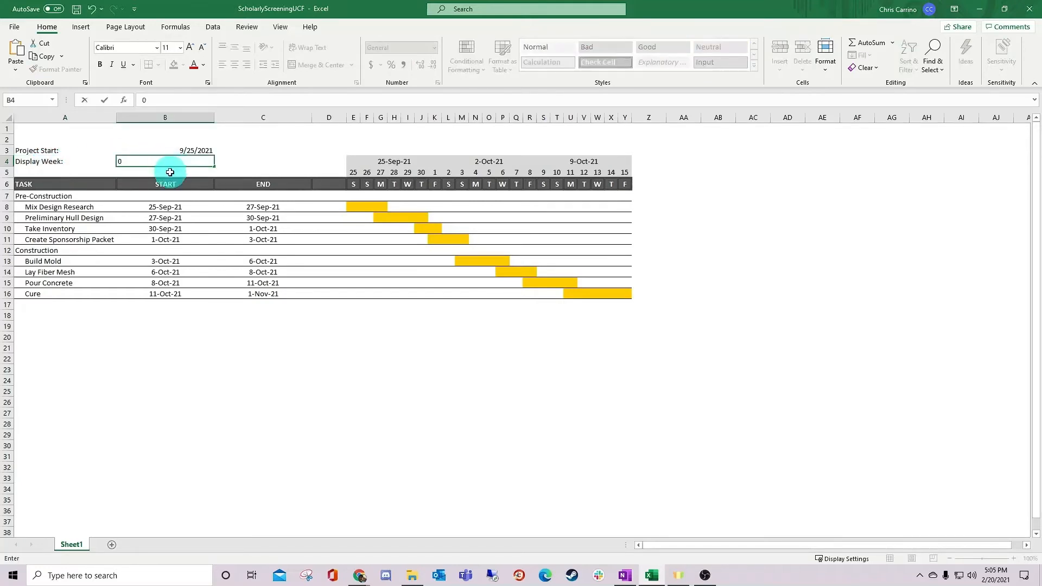
{"action": "key", "text": "Return"}
{"action": "left_click_drag", "start_coordinate": [65, 152], "coordinate": [135, 160]}
{"action": "left_click", "coordinate": [233, 66]}
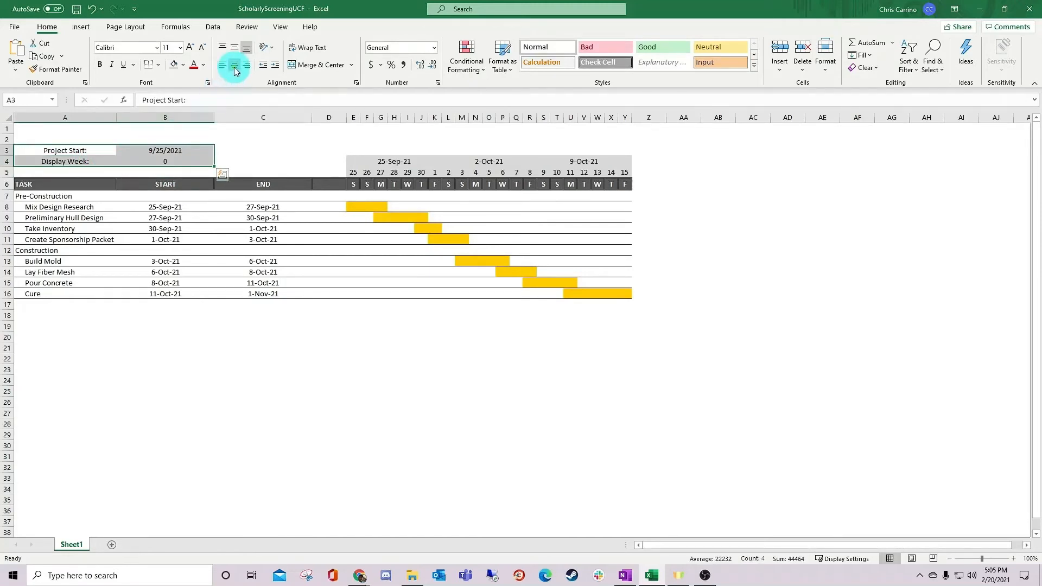
Name the display week value cell B4 display_week.
{"action": "left_click", "coordinate": [165, 161]}
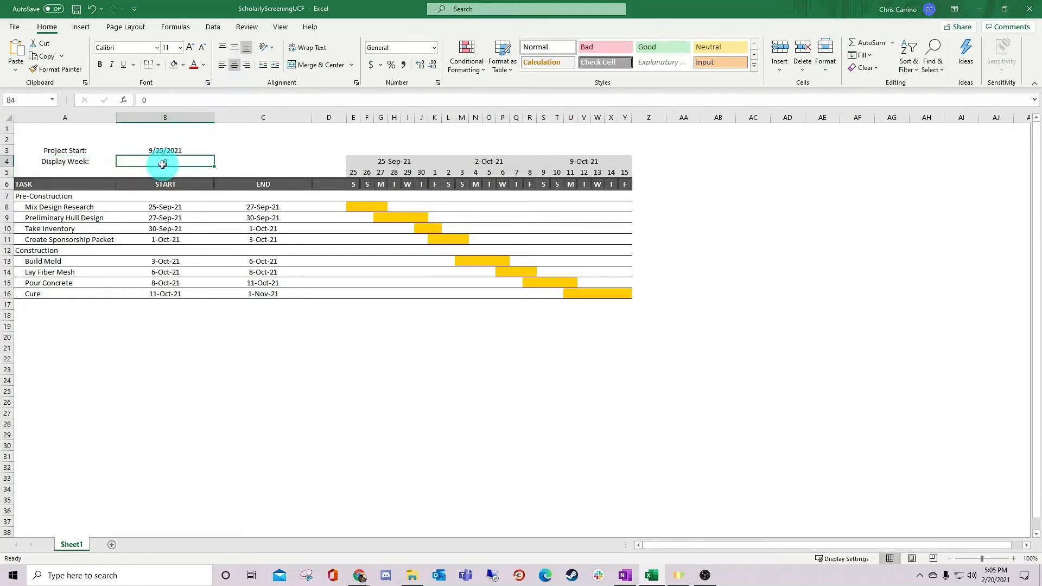
{"action": "left_click", "coordinate": [31, 101]}
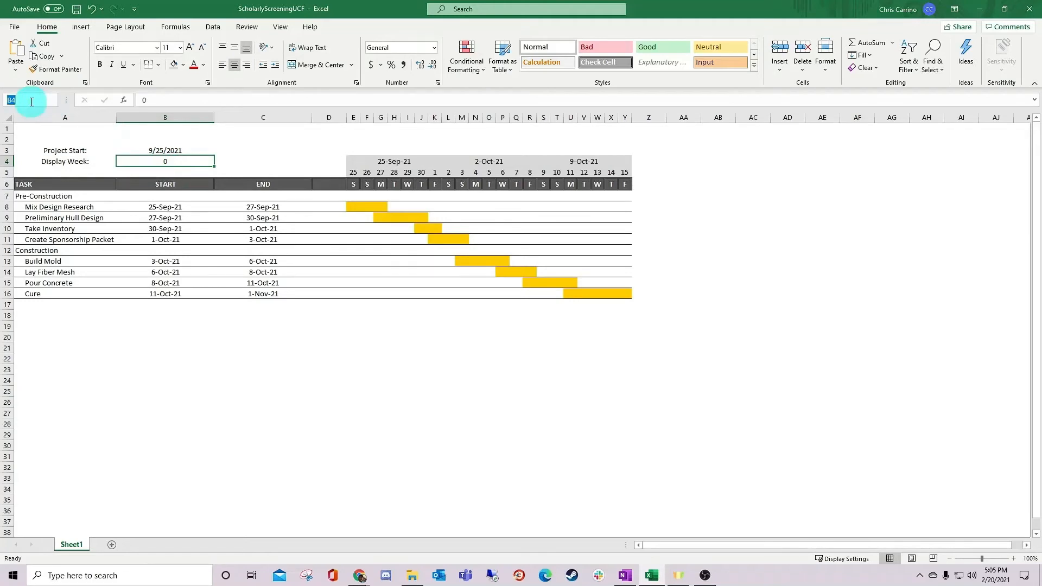
{"action": "type", "text": "displ"}
{"action": "type", "text": "ay"}
{"action": "type", "text": "_week"}
{"action": "key", "text": "Return"}
Extend the first timeline date formula in E5 to =$B$3+(display_week-1)*7.
{"action": "left_click", "coordinate": [353, 172]}
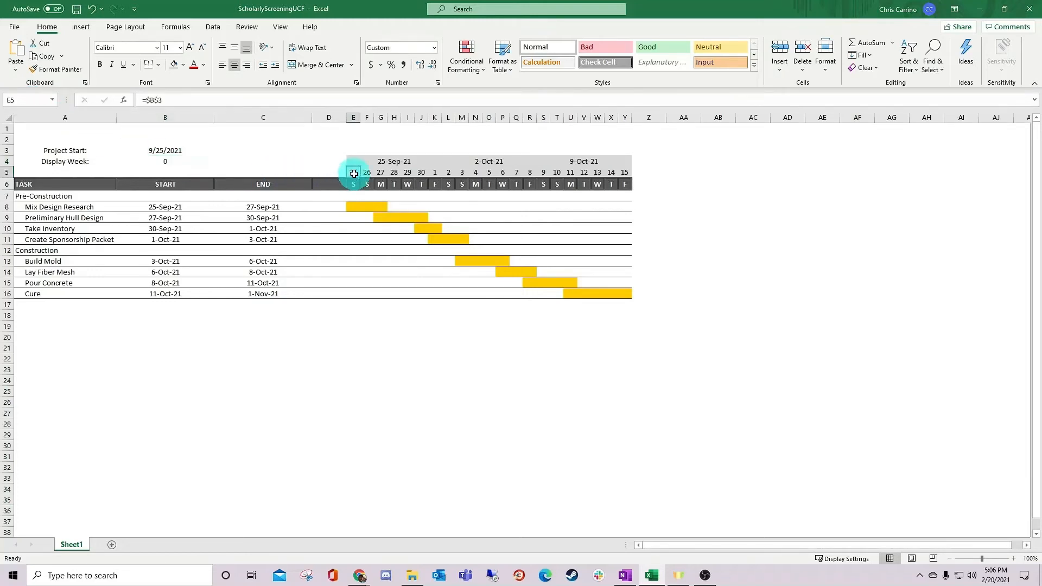
{"action": "left_click", "coordinate": [248, 104]}
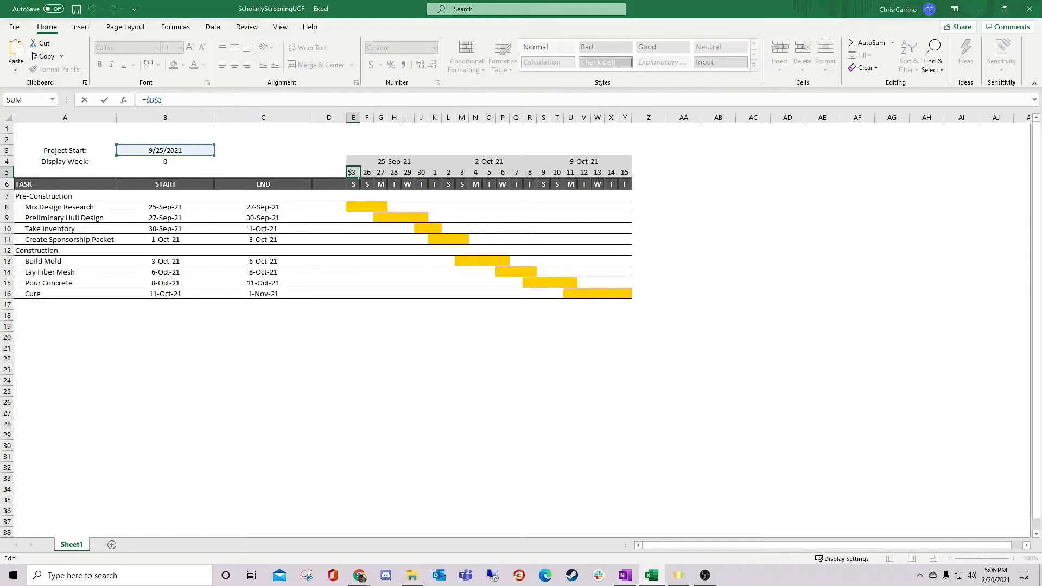
{"action": "key", "text": "alt+Tab"}
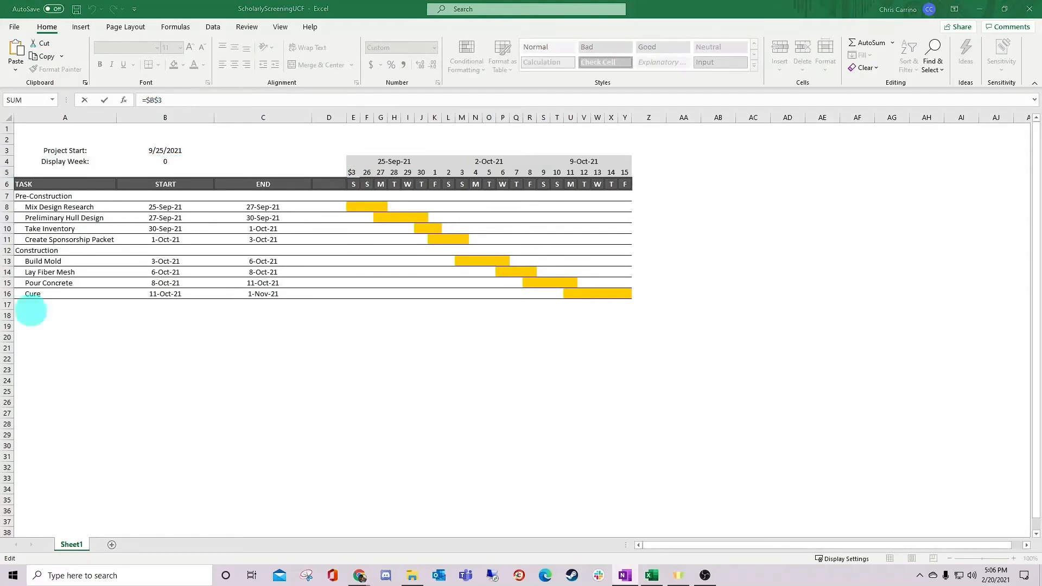
{"action": "triple_click", "coordinate": [195, 99]}
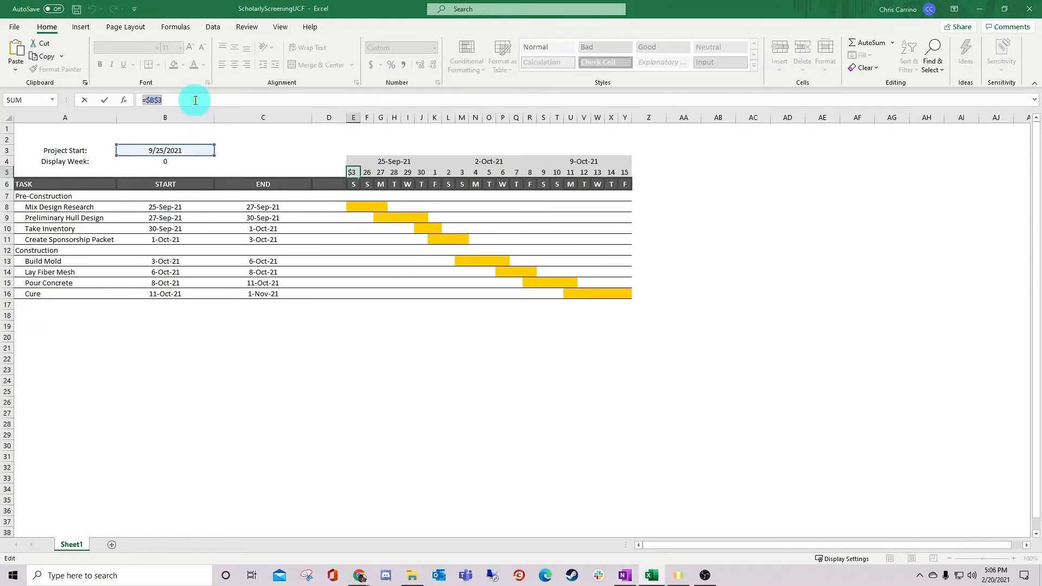
{"action": "type", "text": "+(display_week-1)*7"}
{"action": "key", "text": "ctrl+z"}
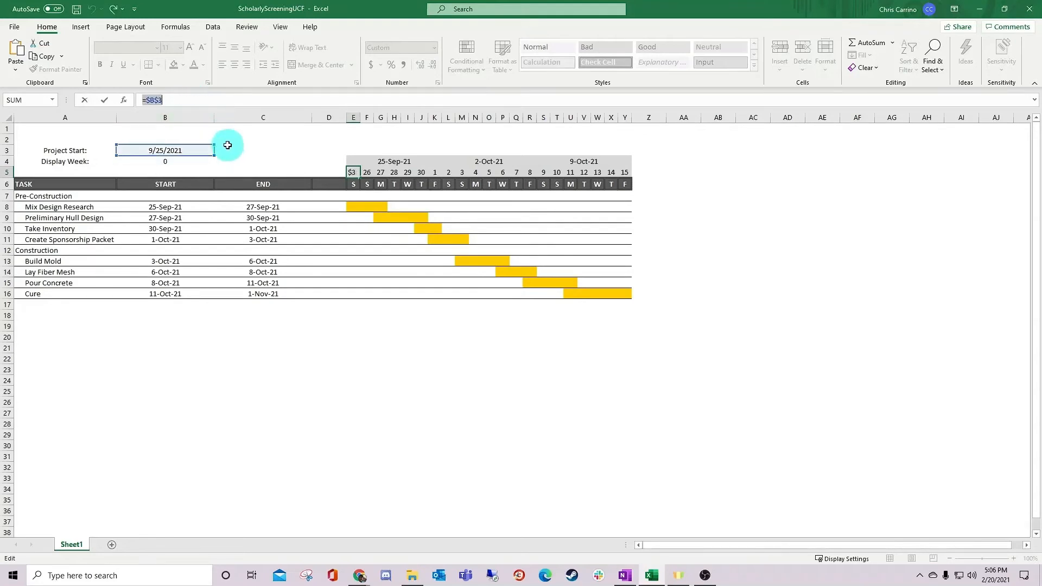
{"action": "left_click", "coordinate": [190, 100]}
{"action": "type", "text": "+(display_week-1)*7"}
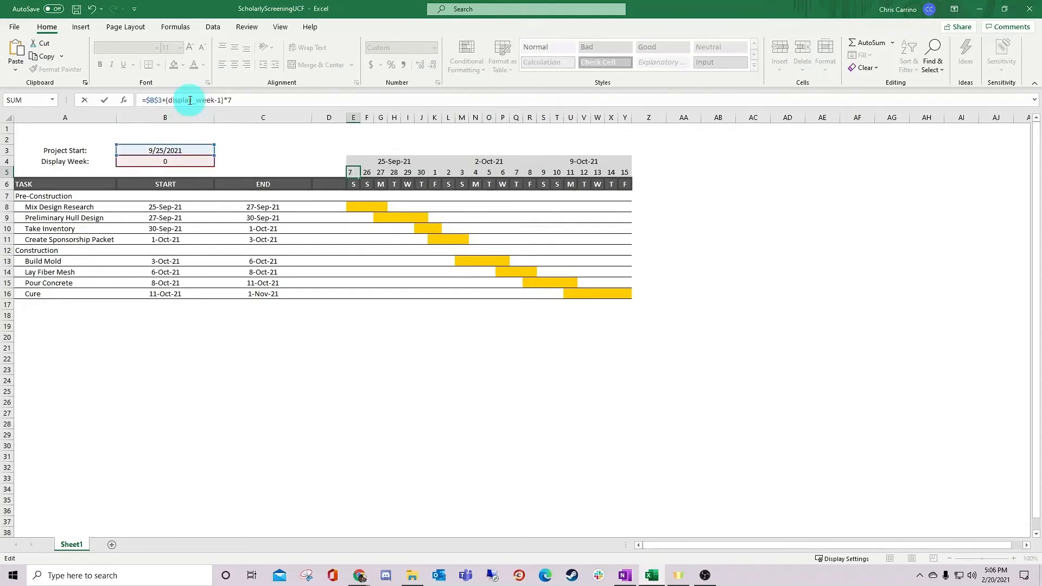
{"action": "key", "text": "Return"}
Set the display week in B4 to 1.
{"action": "left_click", "coordinate": [179, 162]}
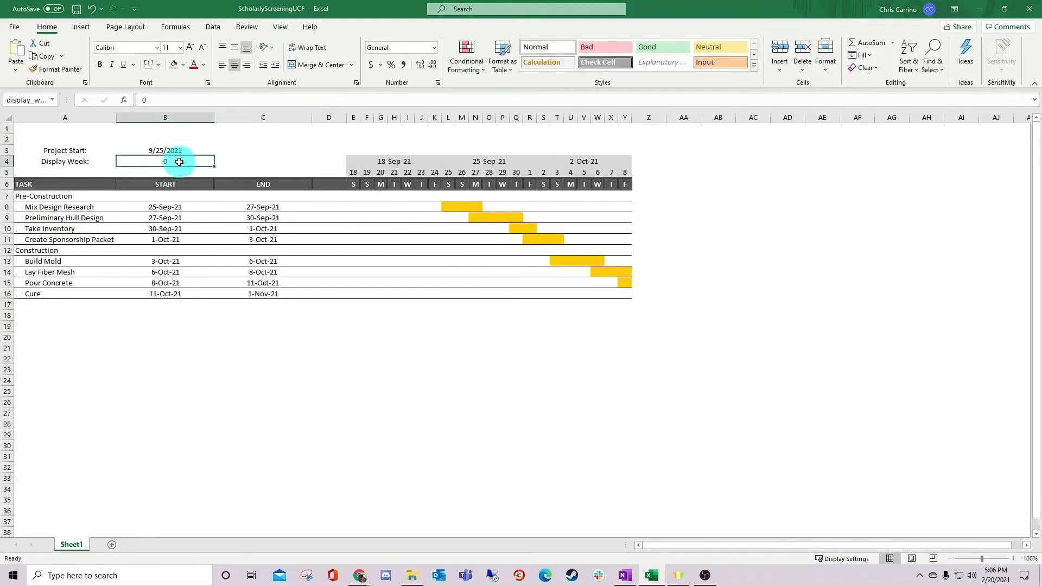
{"action": "double_click", "coordinate": [180, 162]}
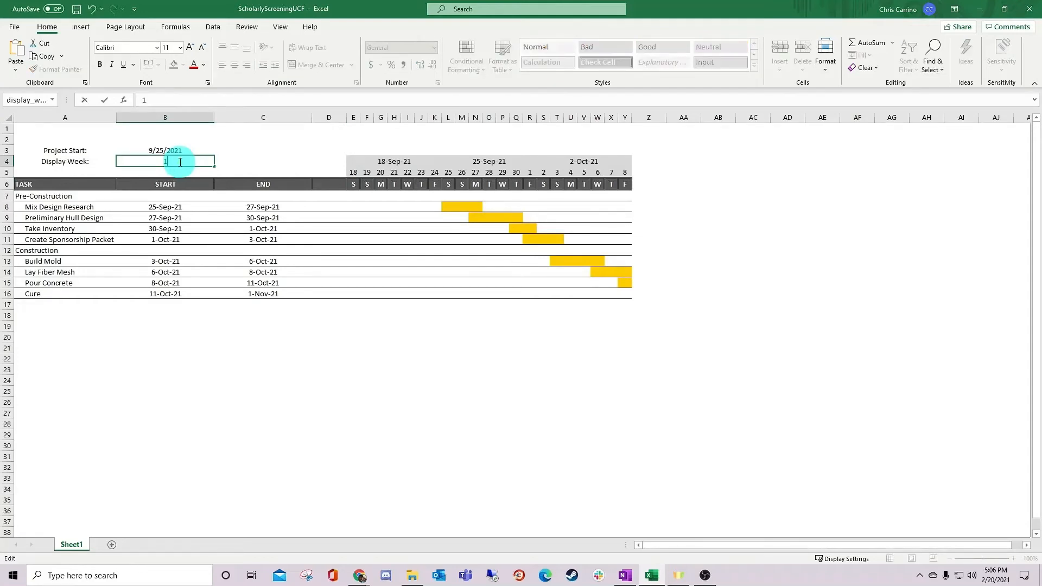
{"action": "type", "text": "1"}
{"action": "key", "text": "Return"}
Set the display week to 2 to test the timeline shift.
{"action": "left_click", "coordinate": [180, 161]}
{"action": "double_click", "coordinate": [180, 162]}
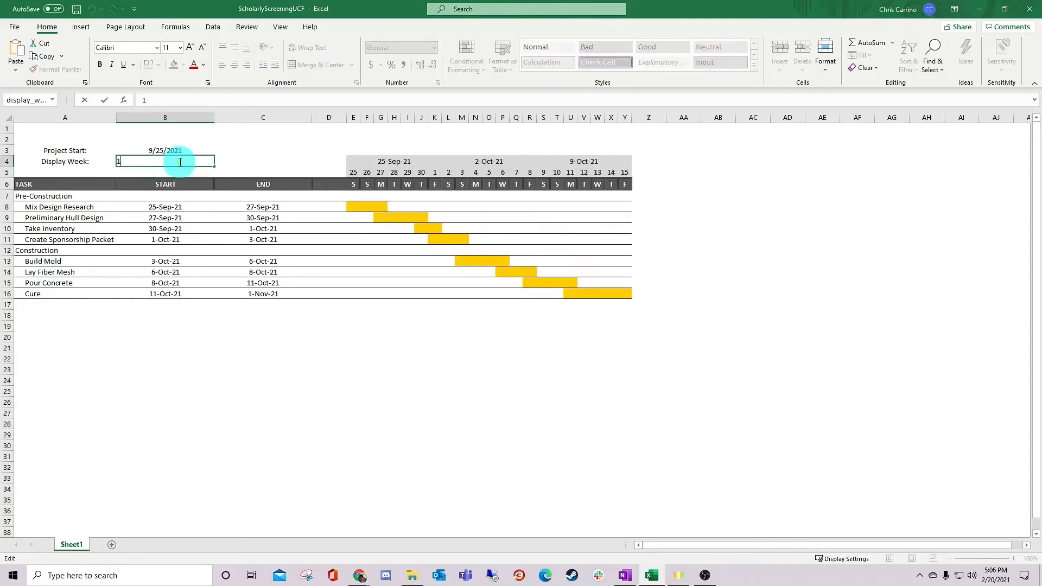
{"action": "key", "text": "BackSpace"}
{"action": "type", "text": "2"}
{"action": "key", "text": "Return"}
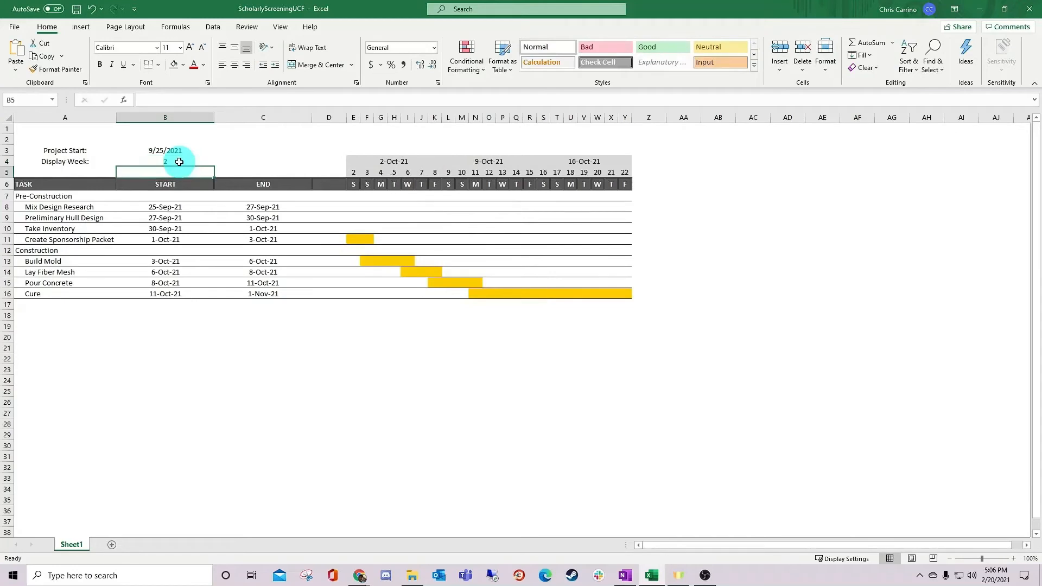
Set the display week to 3 to test a further timeline shift.
{"action": "left_click", "coordinate": [179, 161]}
{"action": "double_click", "coordinate": [180, 161]}
{"action": "key", "text": "BackSpace"}
{"action": "type", "text": "3"}
{"action": "key", "text": "Return"}
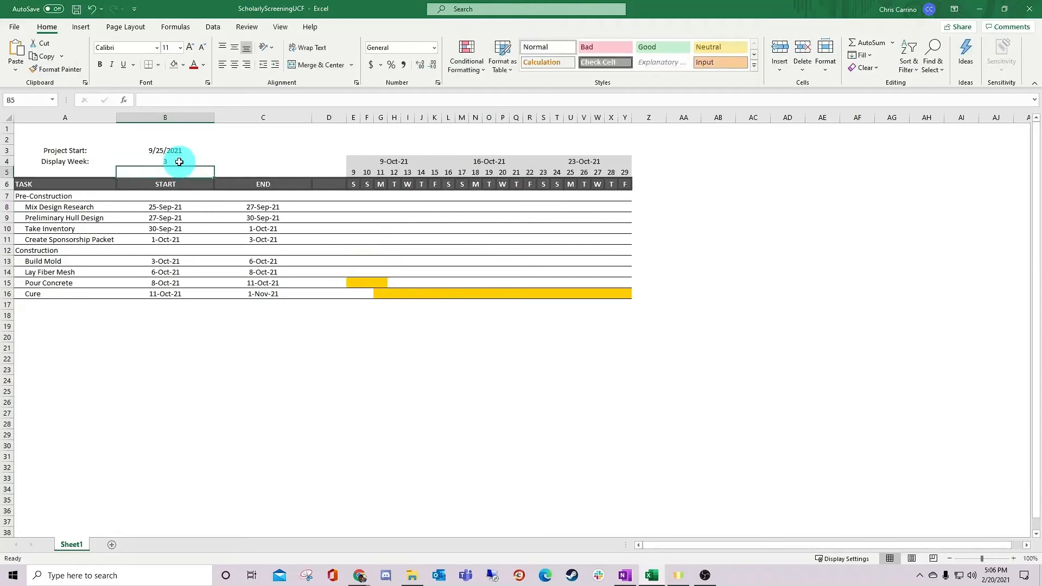
Return the display week value in B4 to 1.
{"action": "left_click", "coordinate": [180, 162]}
{"action": "double_click", "coordinate": [187, 161]}
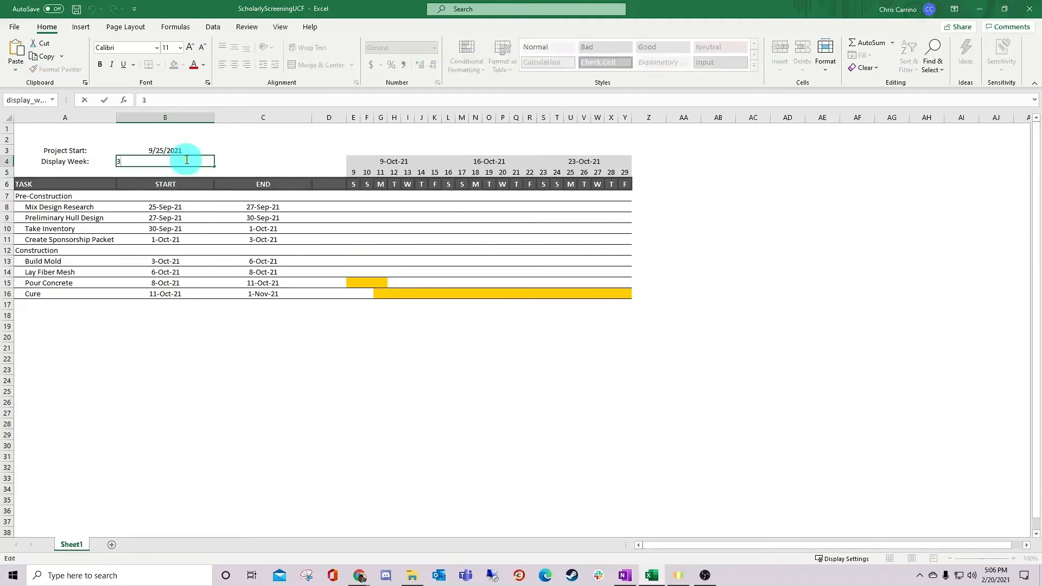
{"action": "key", "text": "BackSpace"}
{"action": "type", "text": "1"}
{"action": "key", "text": "Return"}
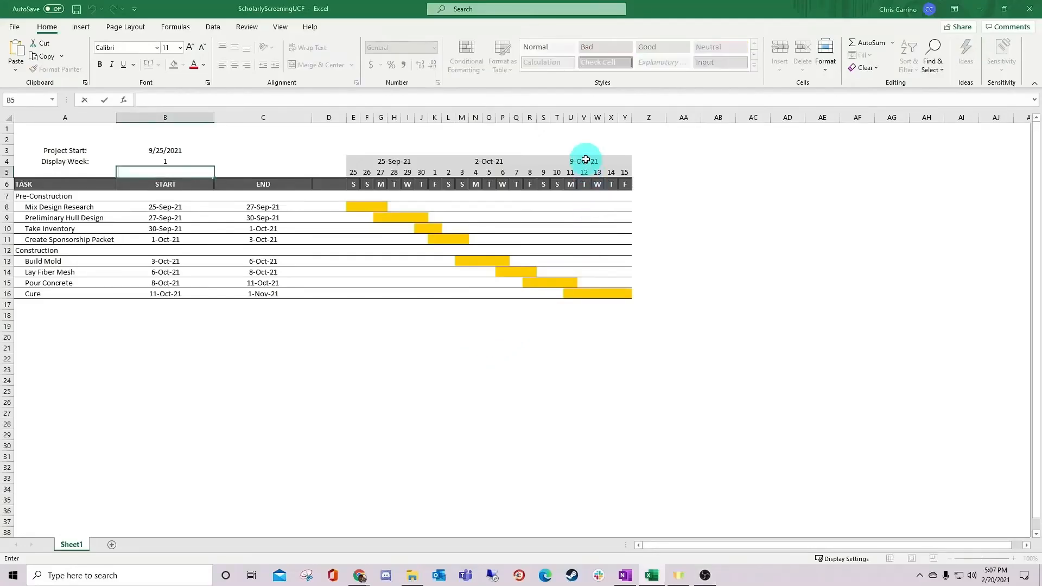
Extend the timeline by selecting the last week's columns S:Y and filling them across through column AM.
{"action": "left_click", "coordinate": [586, 160]}
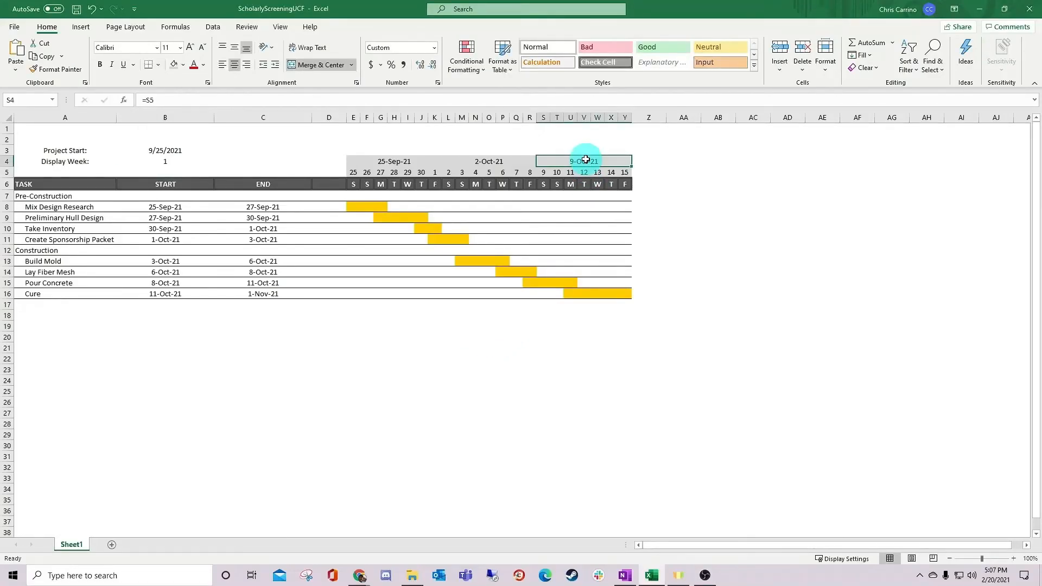
{"action": "key", "text": "ctrl+space"}
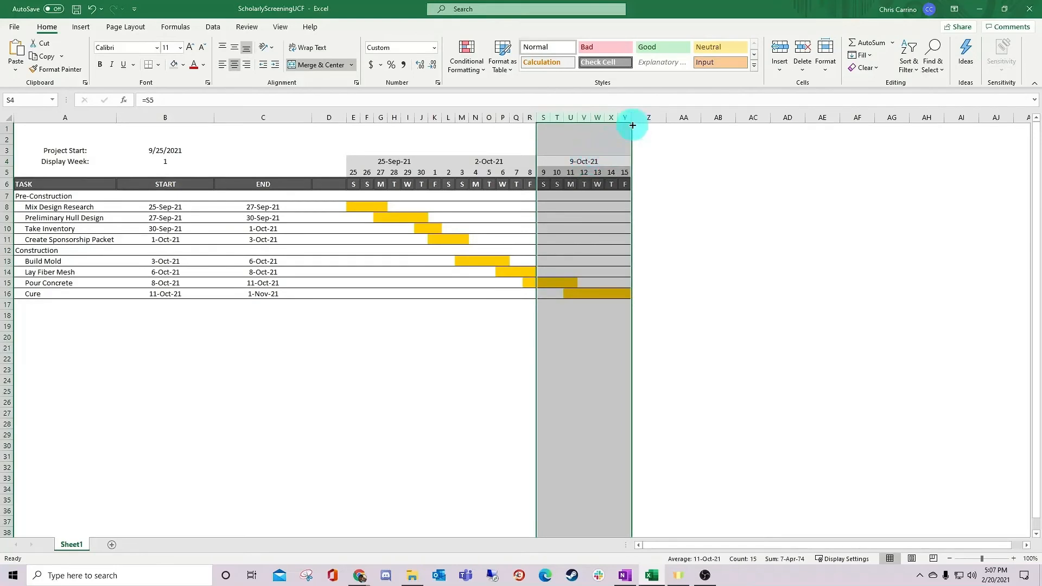
{"action": "left_click_drag", "start_coordinate": [632, 124], "coordinate": [921, 132]}
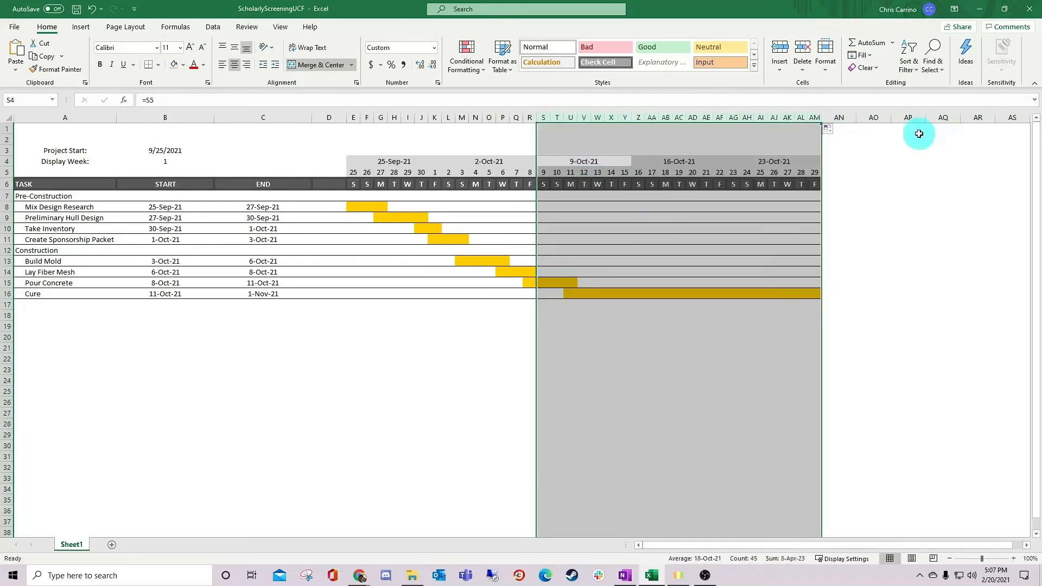
{"action": "left_click", "coordinate": [470, 378]}
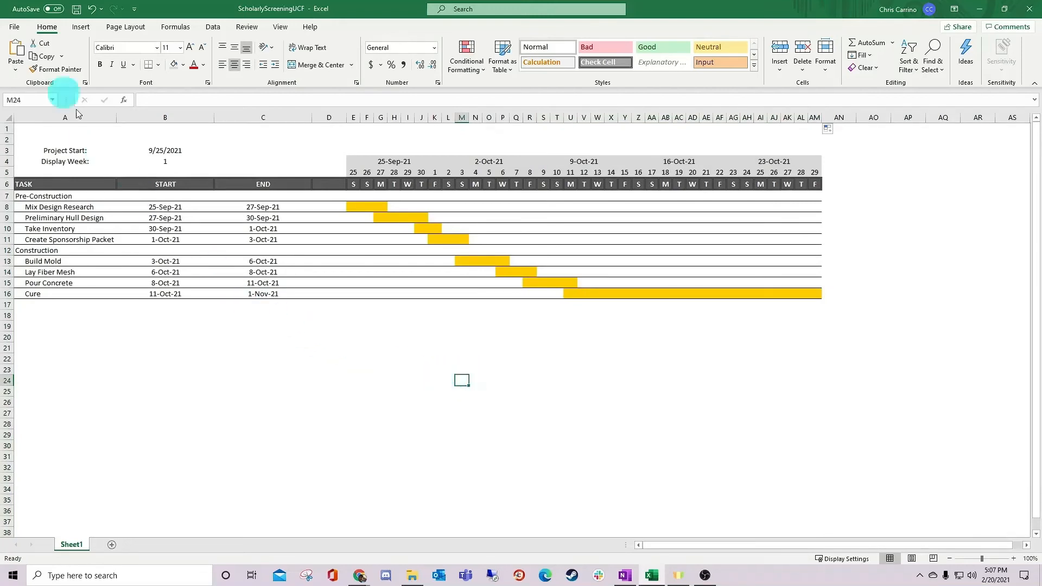
Enable the Developer tab in the ribbon customization options.
{"action": "left_click", "coordinate": [16, 26]}
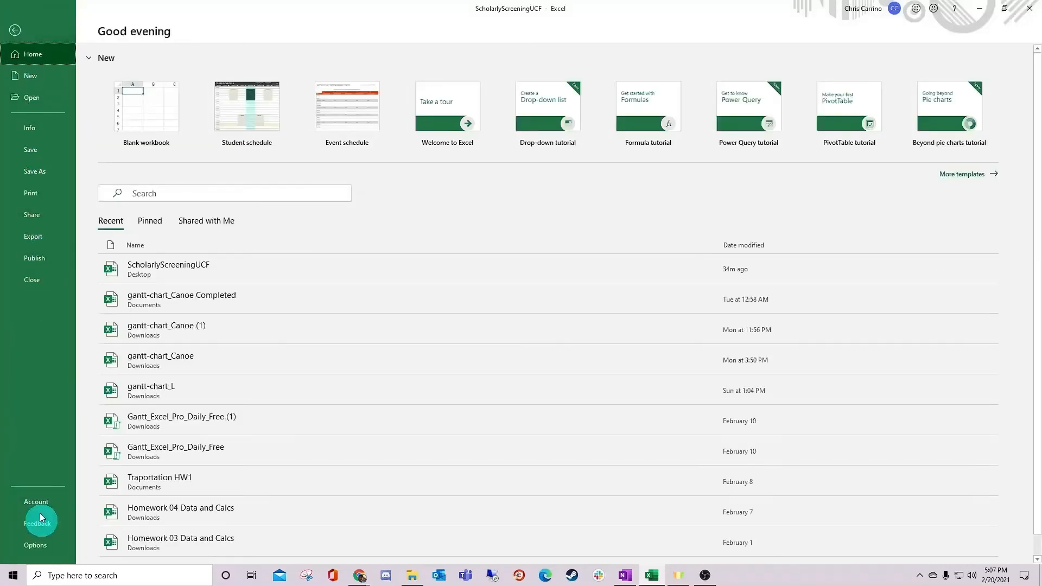
{"action": "left_click", "coordinate": [38, 546]}
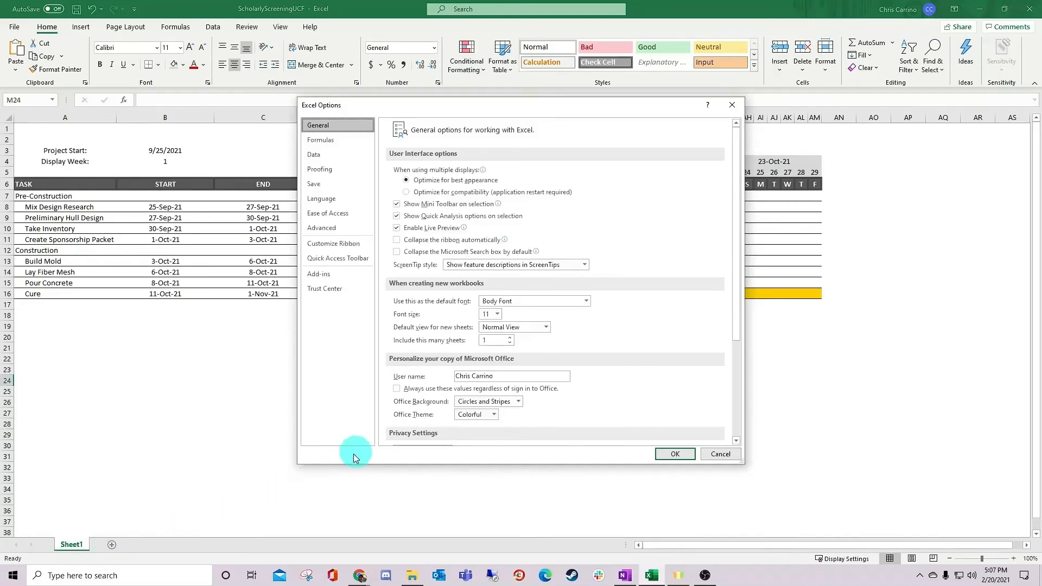
{"action": "left_click", "coordinate": [334, 245]}
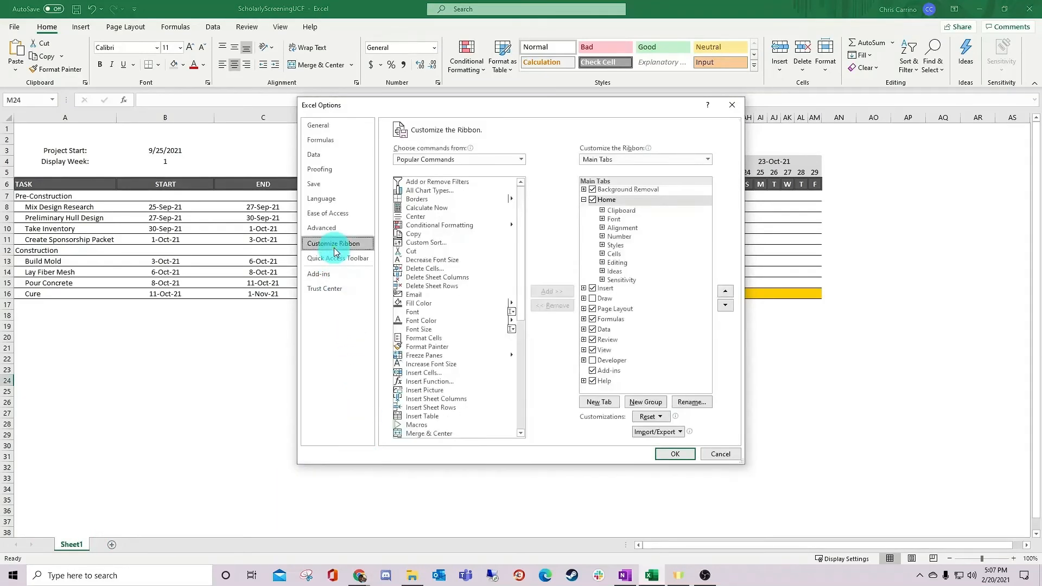
{"action": "left_click", "coordinate": [594, 361]}
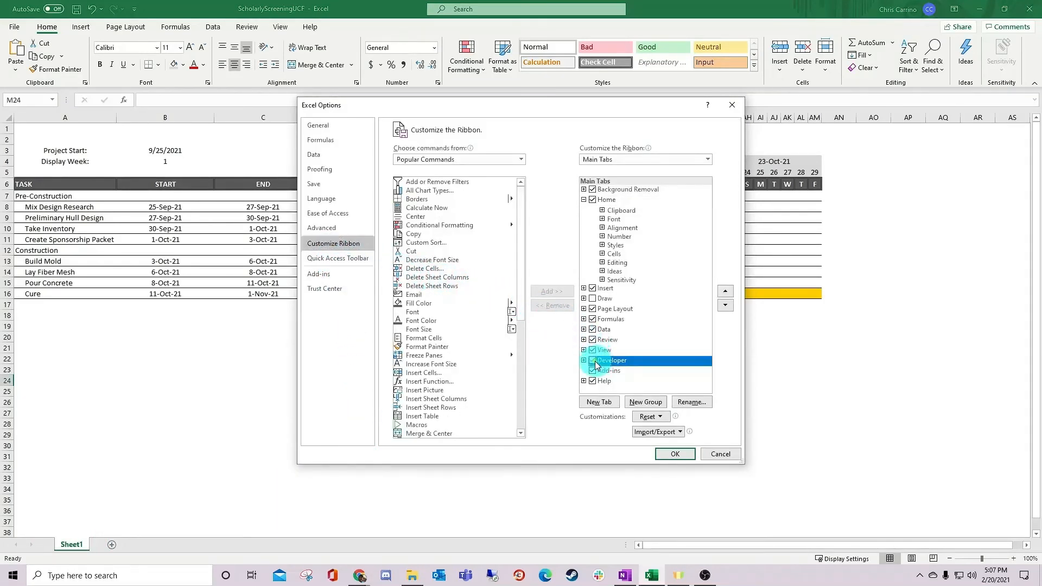
{"action": "left_click", "coordinate": [673, 455]}
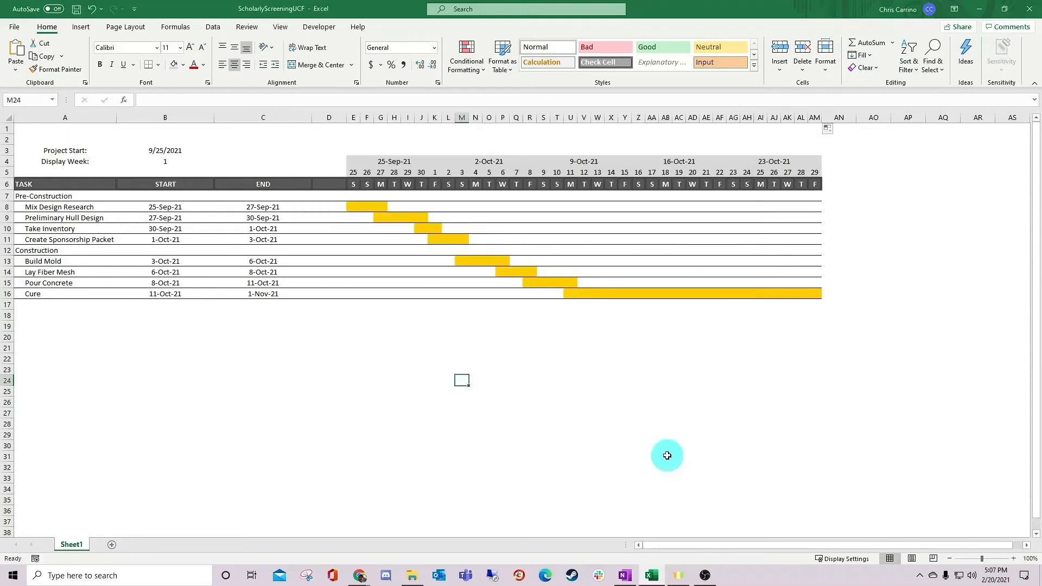
Insert a horizontal form-control scroll bar above the timeline's date header, spanning from column E to about column R, and open its format settings.
{"action": "left_click", "coordinate": [319, 28]}
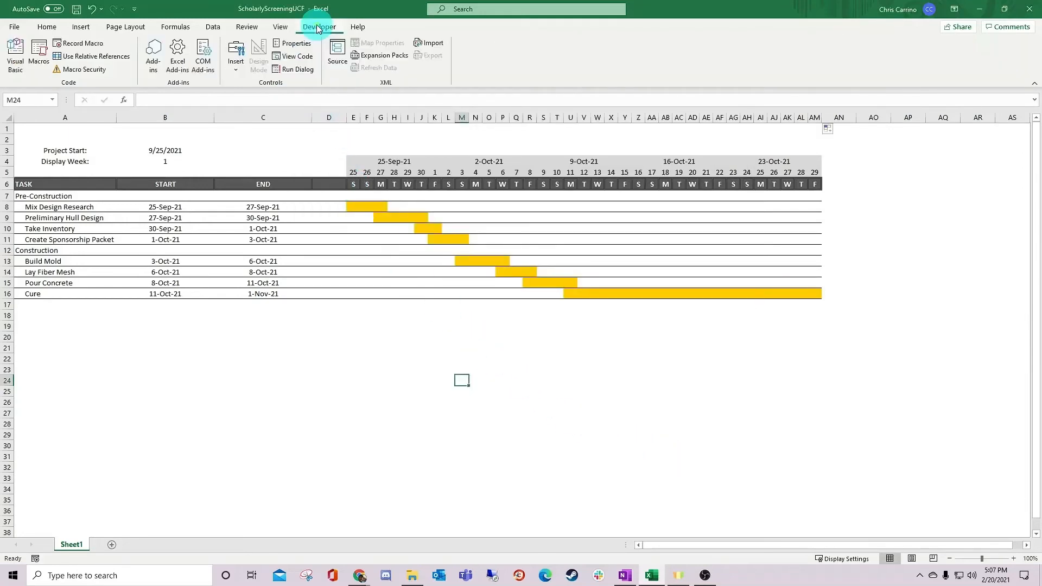
{"action": "left_click", "coordinate": [235, 63]}
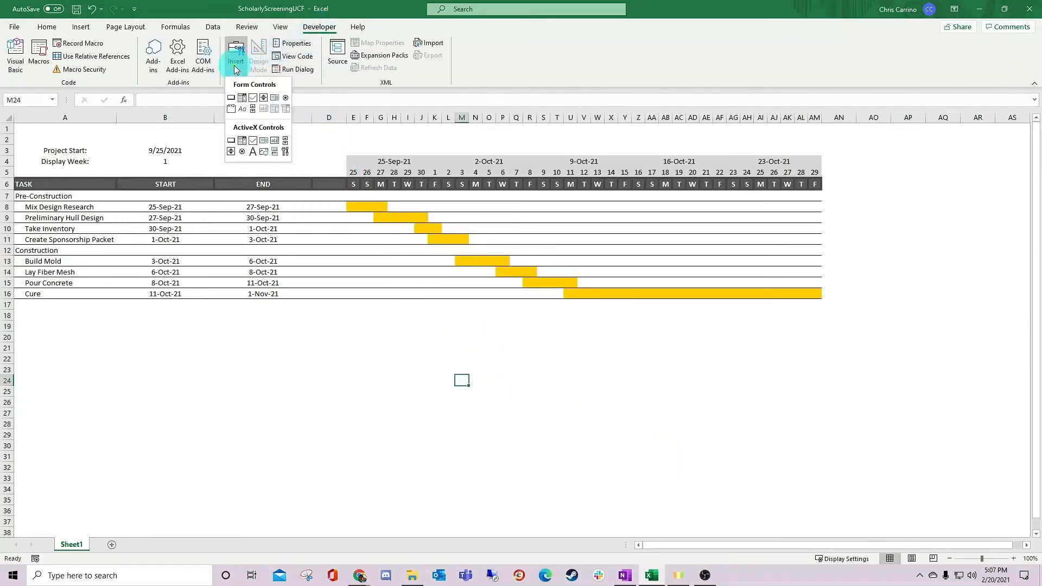
{"action": "left_click", "coordinate": [252, 109]}
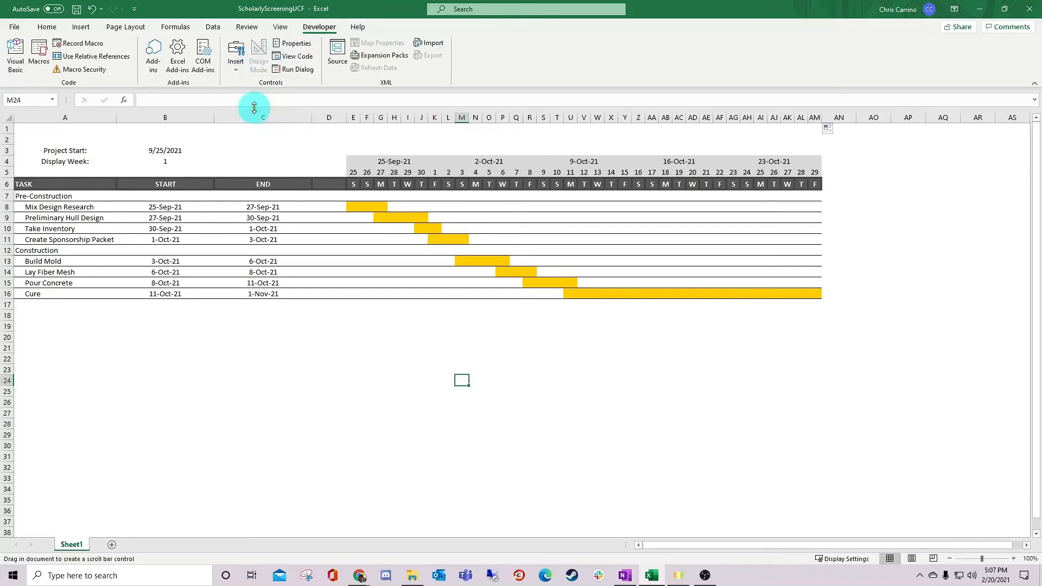
{"action": "left_click_drag", "start_coordinate": [349, 143], "coordinate": [541, 148]}
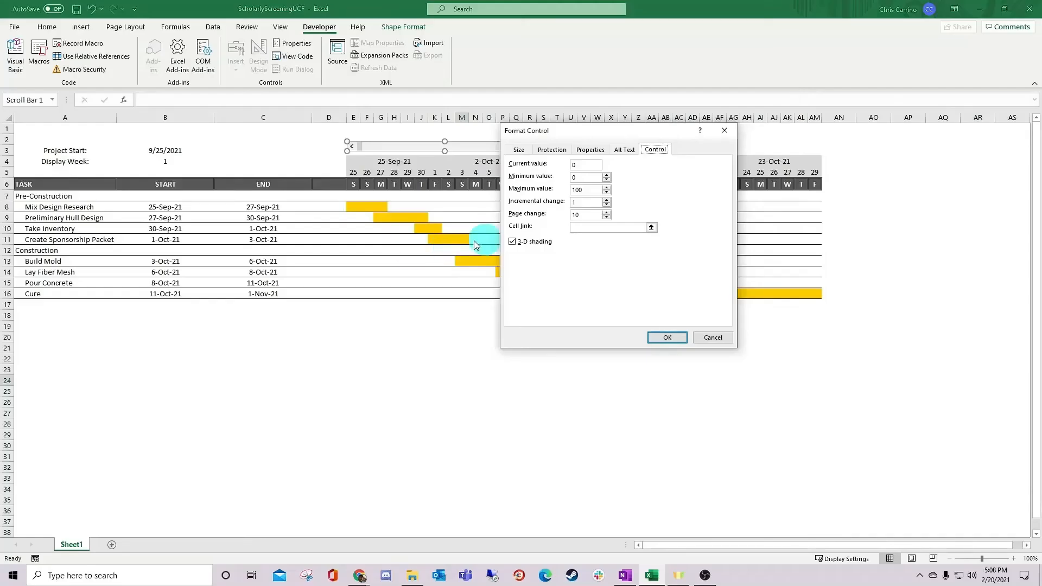
Link the scroll bar to the display week cell $B$4, apply the control settings and deselect the scroll bar.
{"action": "left_click", "coordinate": [654, 228]}
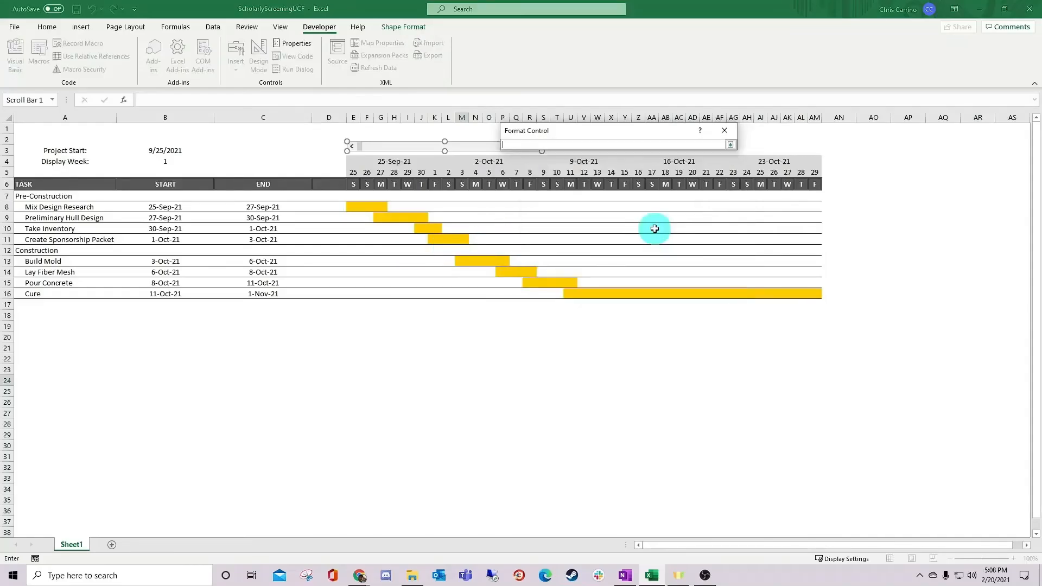
{"action": "left_click", "coordinate": [172, 161]}
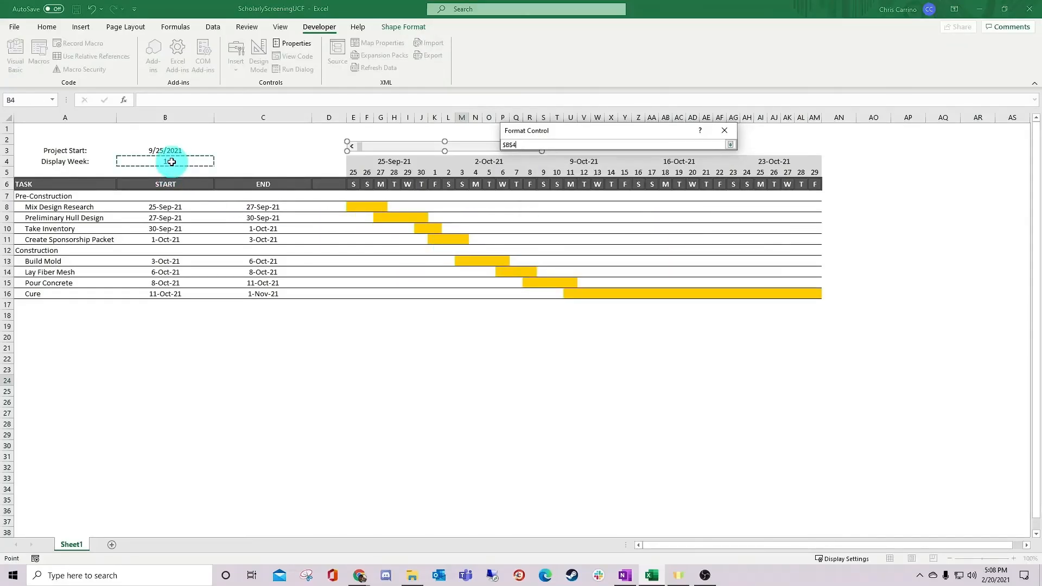
{"action": "key", "text": "Return"}
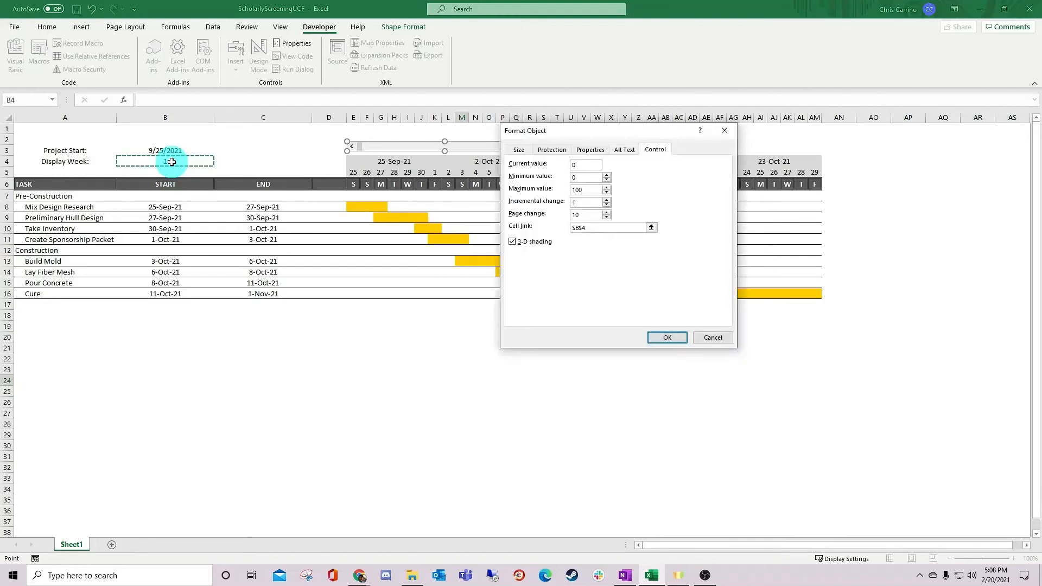
{"action": "left_click", "coordinate": [589, 216]}
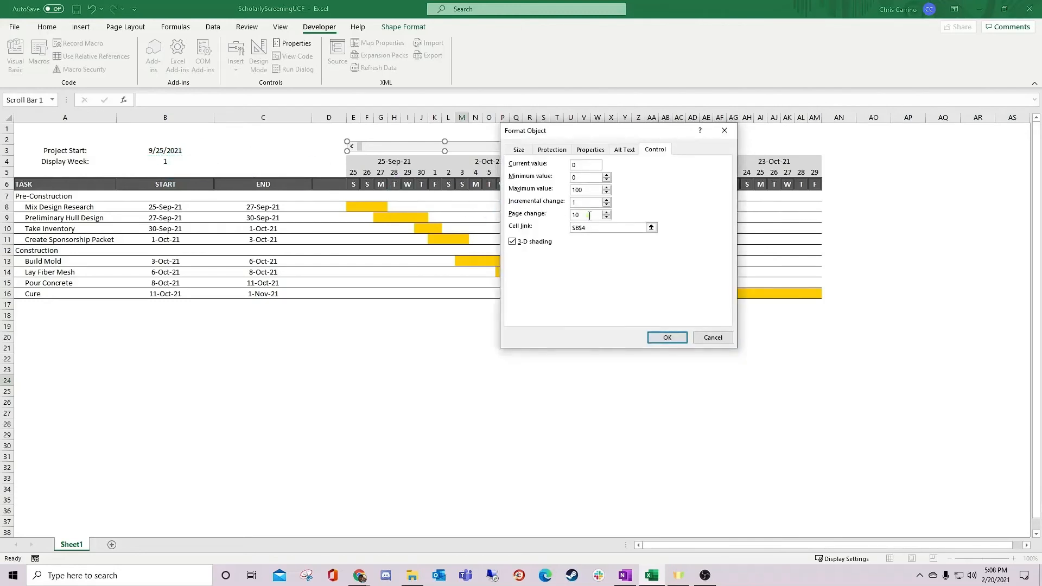
{"action": "left_click", "coordinate": [667, 337]}
{"action": "left_click", "coordinate": [456, 190]}
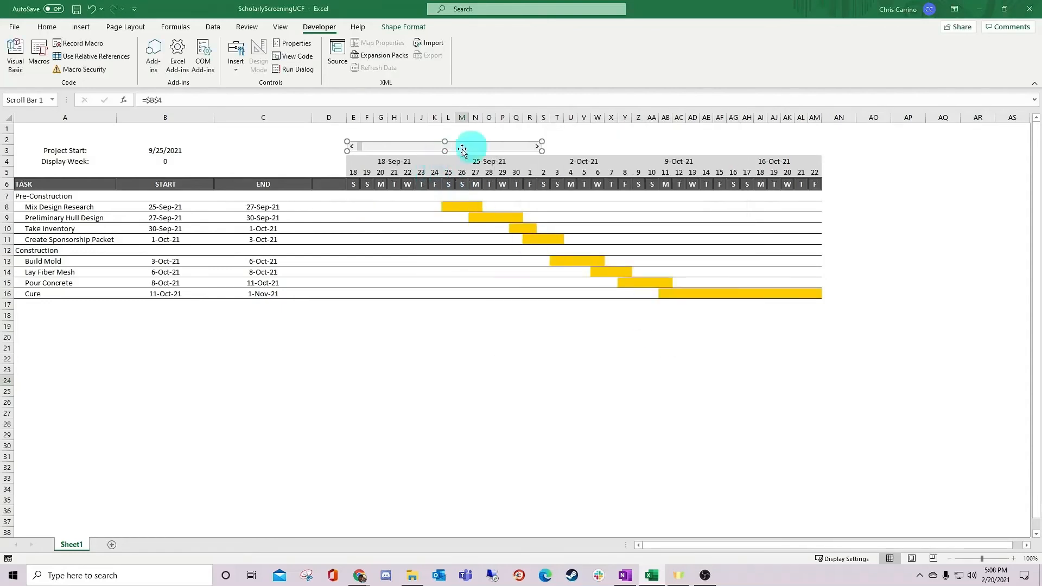
{"action": "left_click", "coordinate": [554, 140]}
Test the scroll bar by advancing the display week to 4 and stepping it back to 0.
{"action": "left_click", "coordinate": [536, 148]}
{"action": "left_click", "coordinate": [537, 147]}
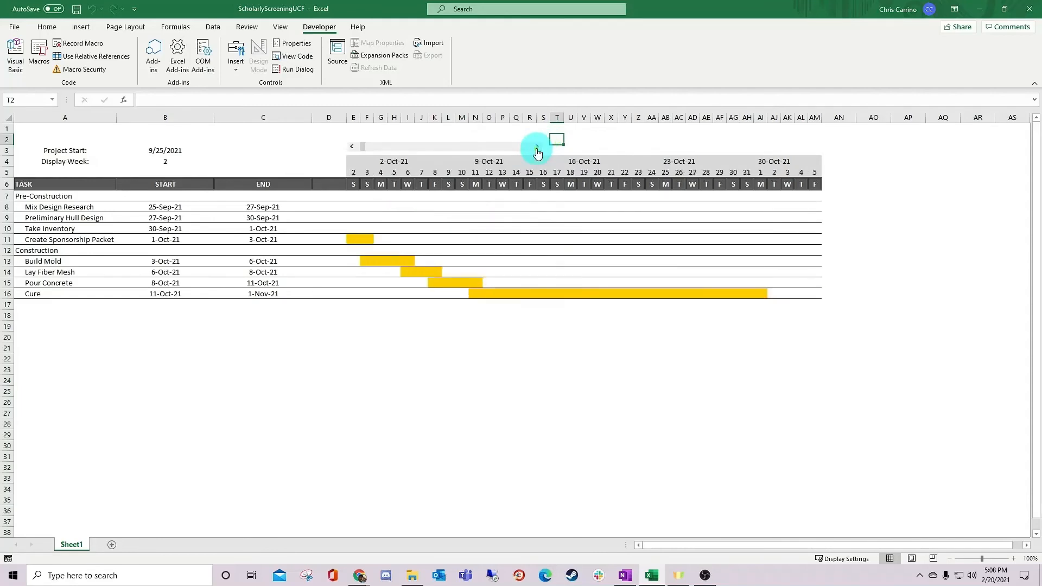
{"action": "left_click", "coordinate": [536, 147]}
{"action": "left_click", "coordinate": [536, 147]}
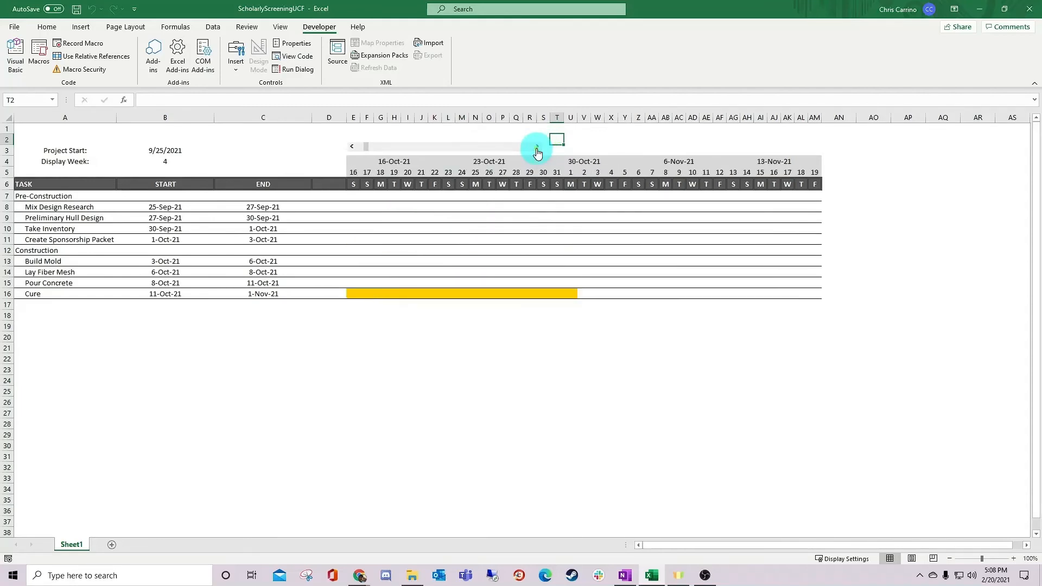
{"action": "left_click", "coordinate": [352, 147]}
{"action": "left_click", "coordinate": [352, 147]}
{"action": "left_click", "coordinate": [353, 147]}
{"action": "left_click", "coordinate": [352, 147]}
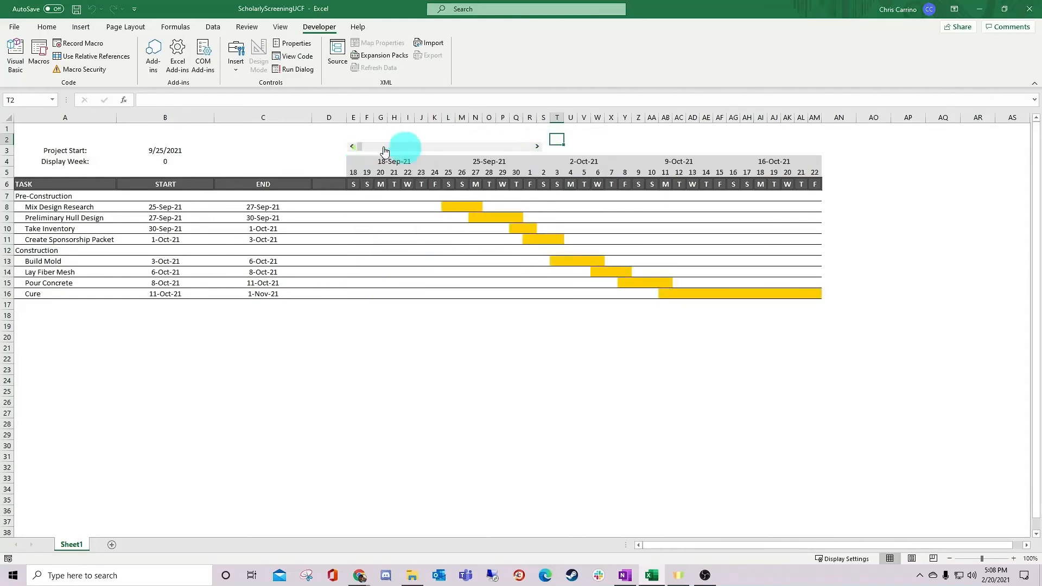
{"action": "left_click", "coordinate": [537, 147]}
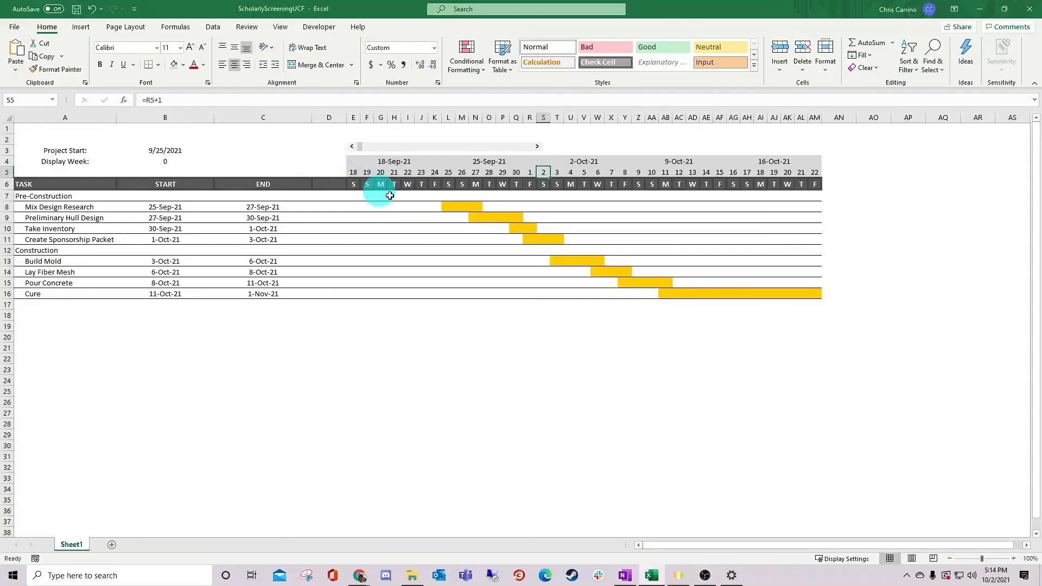
Start a formula-based conditional formatting rule for timeline range E5:AM16 with the formula =E$5=TODAY().
{"action": "mouse_move", "coordinate": [353, 172]}
{"action": "left_mouse_down"}
{"action": "mouse_move", "coordinate": [735, 288]}
{"action": "mouse_move", "coordinate": [822, 296]}
{"action": "left_mouse_up"}
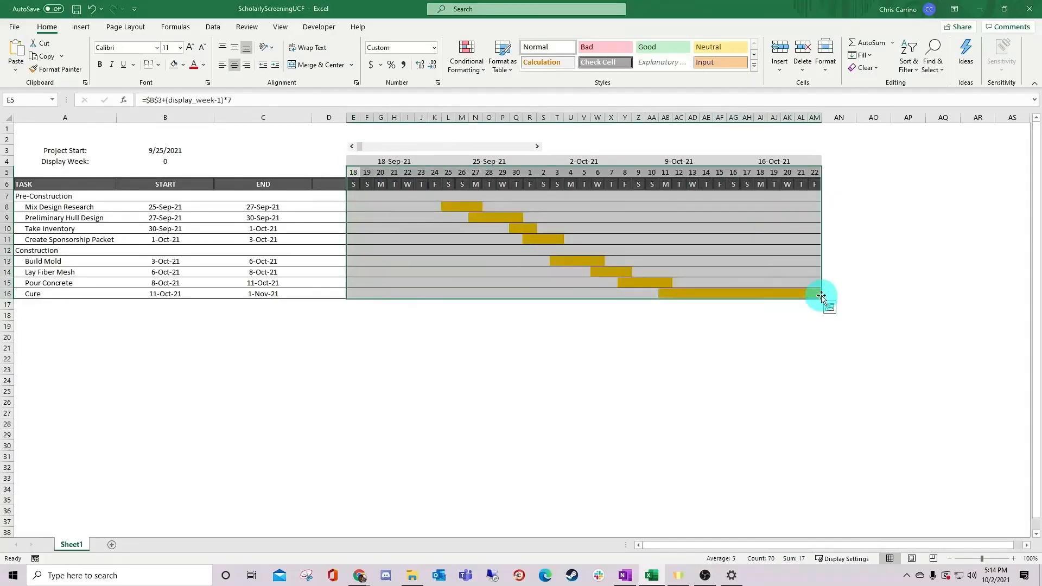
{"action": "left_click", "coordinate": [464, 64]}
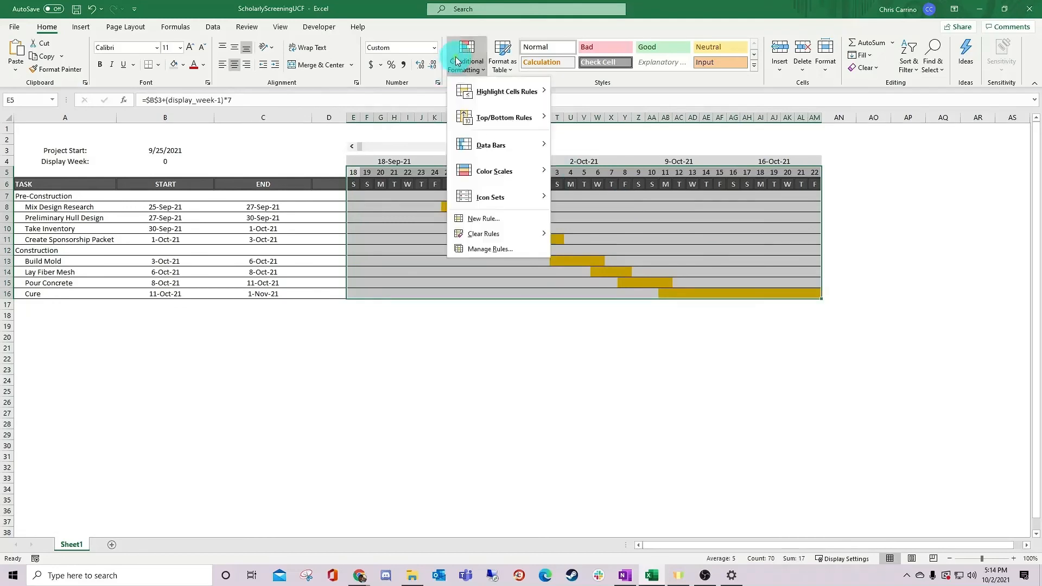
{"action": "left_click", "coordinate": [481, 217]}
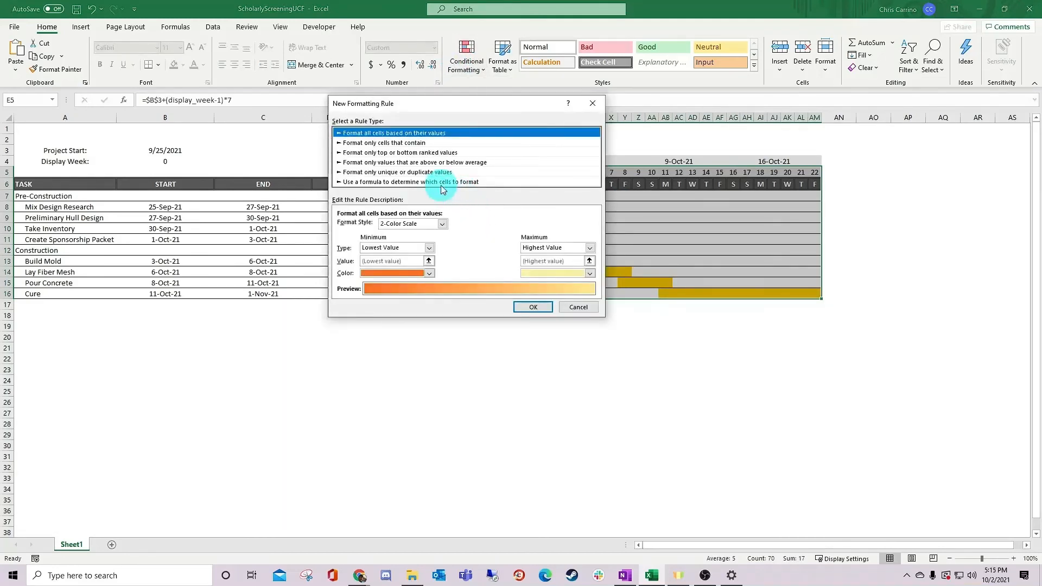
{"action": "left_click", "coordinate": [441, 183]}
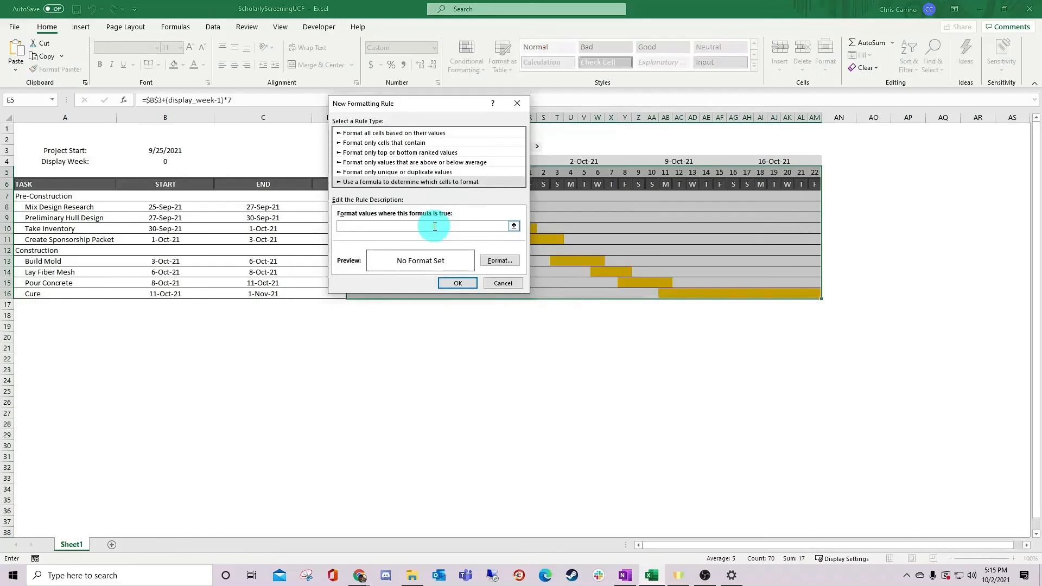
{"action": "type", "text": "=E$5=TODAY()"}
Give the today rule red left and right borders and apply it to the timeline.
{"action": "left_click", "coordinate": [500, 260]}
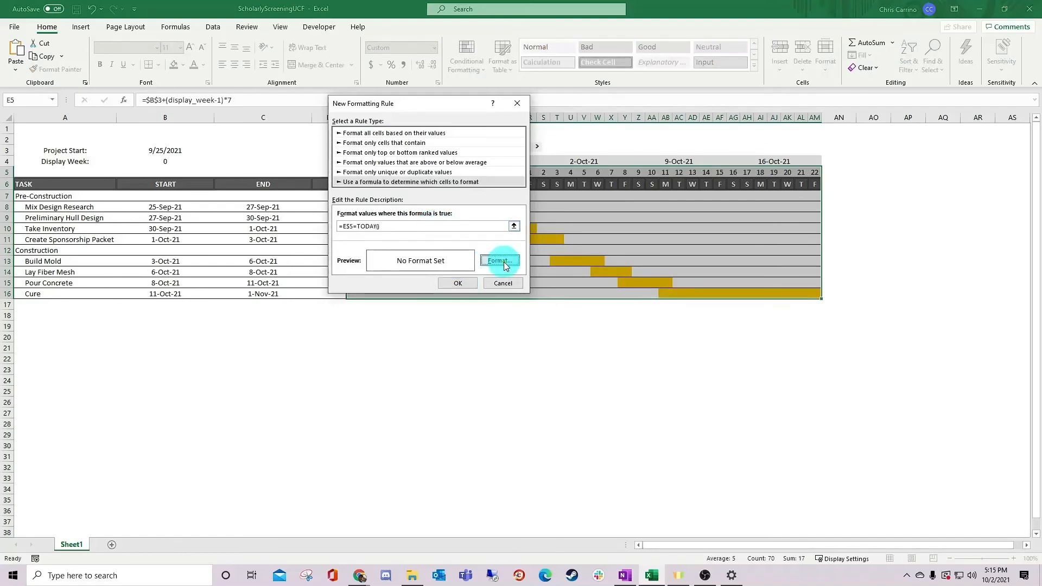
{"action": "left_click", "coordinate": [395, 187]}
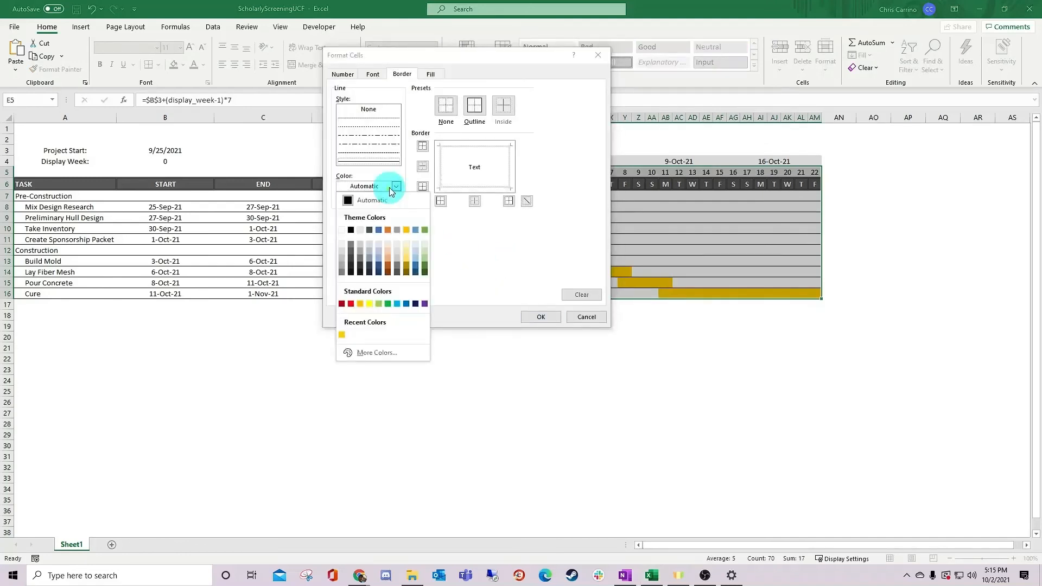
{"action": "left_click", "coordinate": [351, 304]}
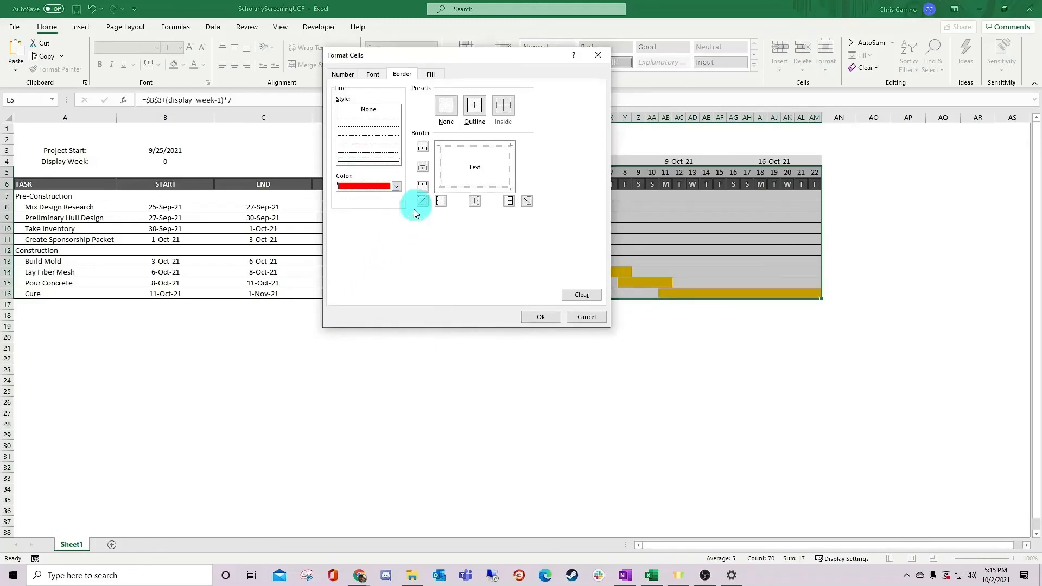
{"action": "left_click", "coordinate": [511, 168]}
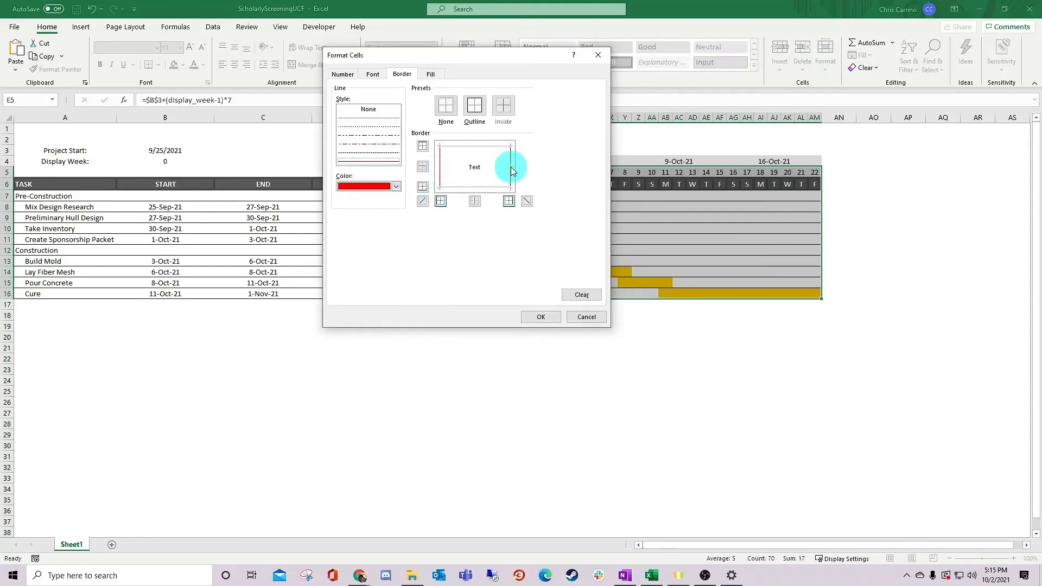
{"action": "left_click", "coordinate": [540, 317]}
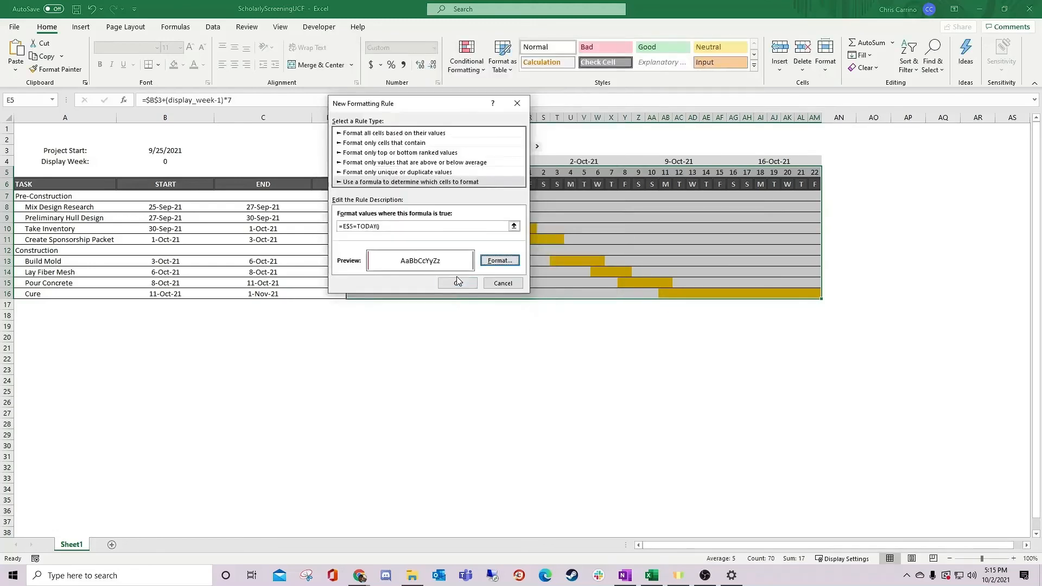
{"action": "left_click", "coordinate": [466, 291]}
{"action": "left_click", "coordinate": [470, 330]}
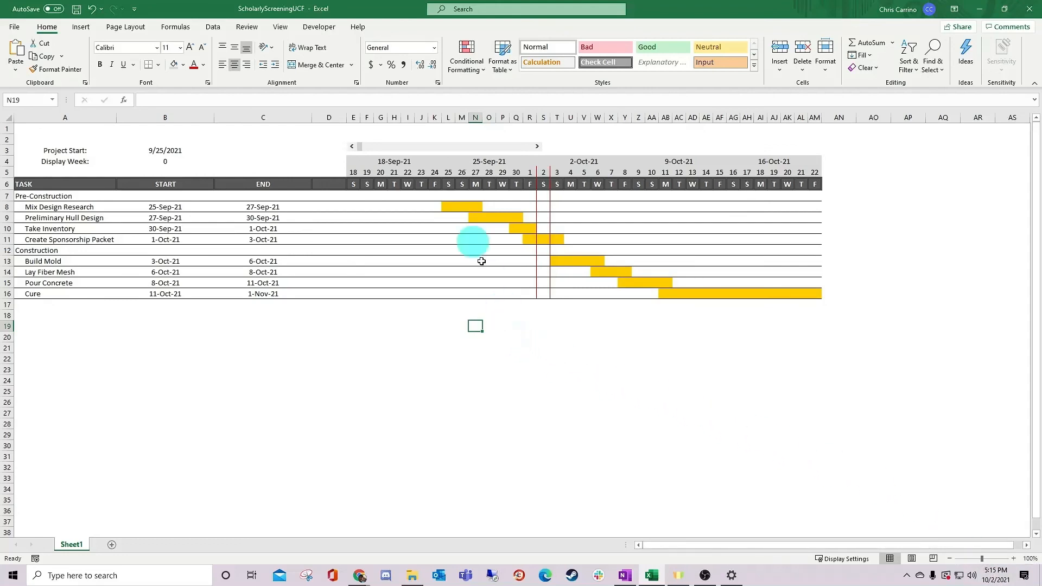
Check the today marker by scrolling the display week forward to 10 and back to 0.
{"action": "left_click", "coordinate": [538, 146]}
{"action": "left_click", "coordinate": [537, 146]}
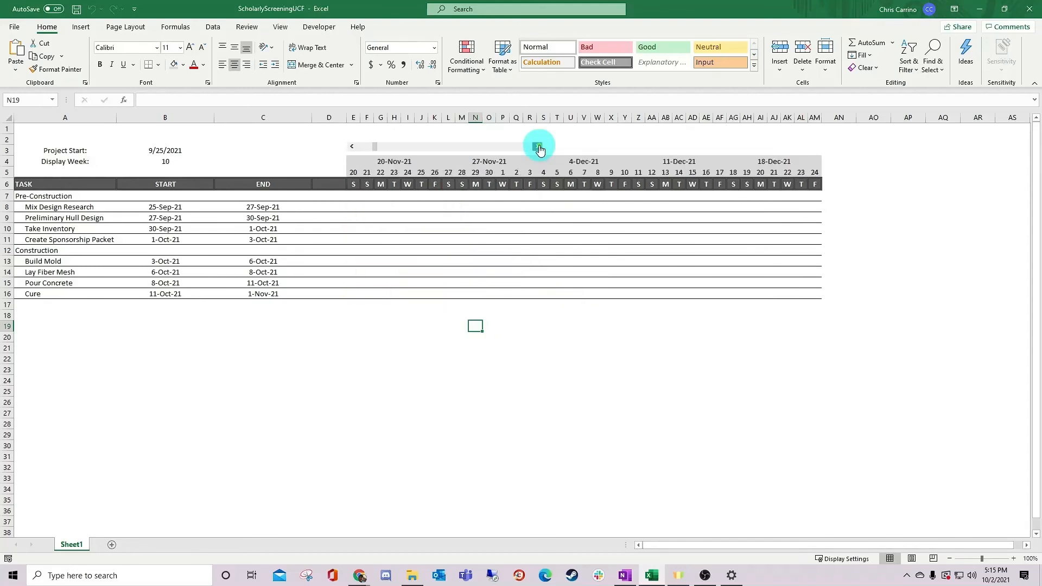
{"action": "left_click", "coordinate": [353, 146]}
{"action": "left_click", "coordinate": [353, 146]}
{"action": "left_click", "coordinate": [352, 147]}
{"action": "left_click", "coordinate": [353, 147]}
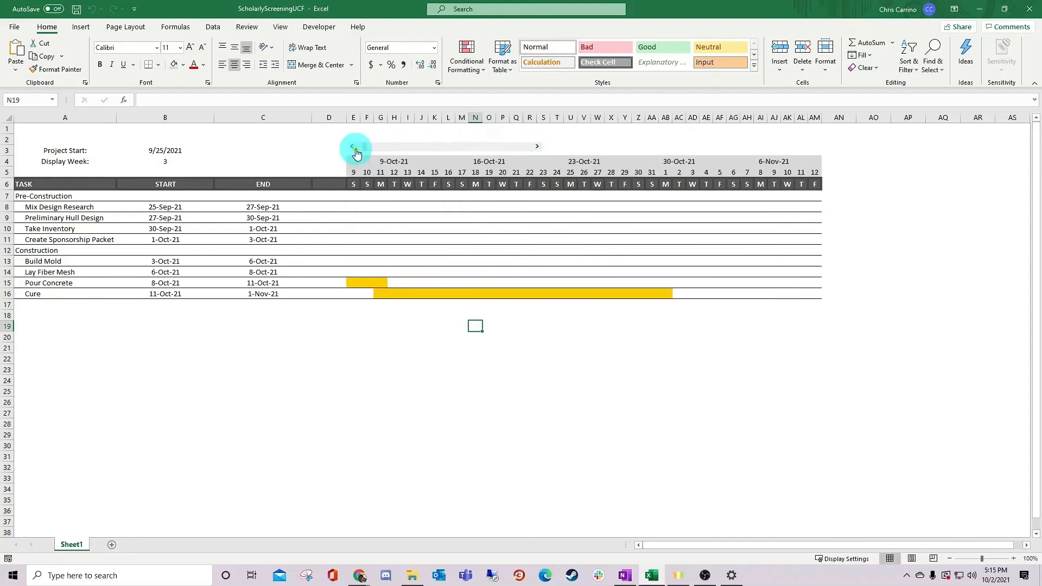
{"action": "left_click", "coordinate": [352, 146]}
{"action": "left_click", "coordinate": [353, 147]}
{"action": "left_click", "coordinate": [352, 147]}
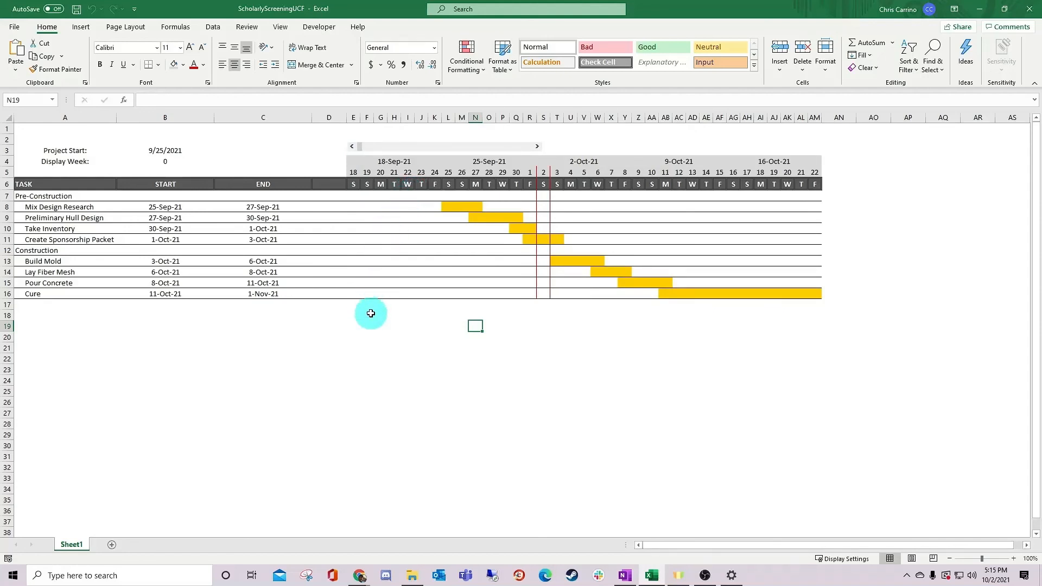
Fill the Cure task in row 16 down into row 17 to add another task row.
{"action": "left_click", "coordinate": [26, 293]}
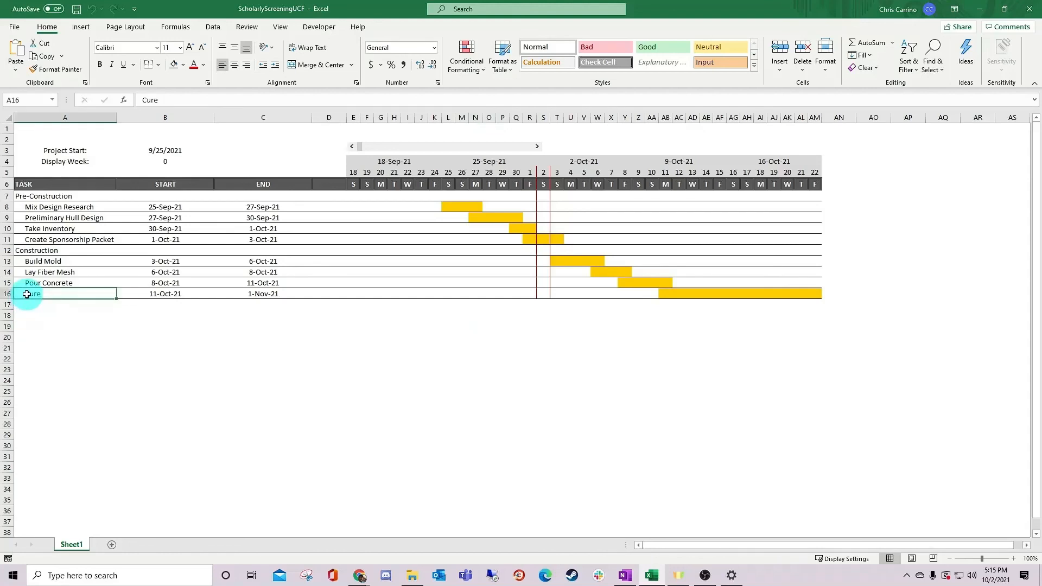
{"action": "left_click", "coordinate": [9, 294]}
{"action": "left_click_drag", "start_coordinate": [14, 299], "coordinate": [12, 303]}
Set the start date of the new task in row 17 to 10/16/2021.
{"action": "left_click", "coordinate": [151, 303]}
{"action": "double_click", "coordinate": [155, 304]}
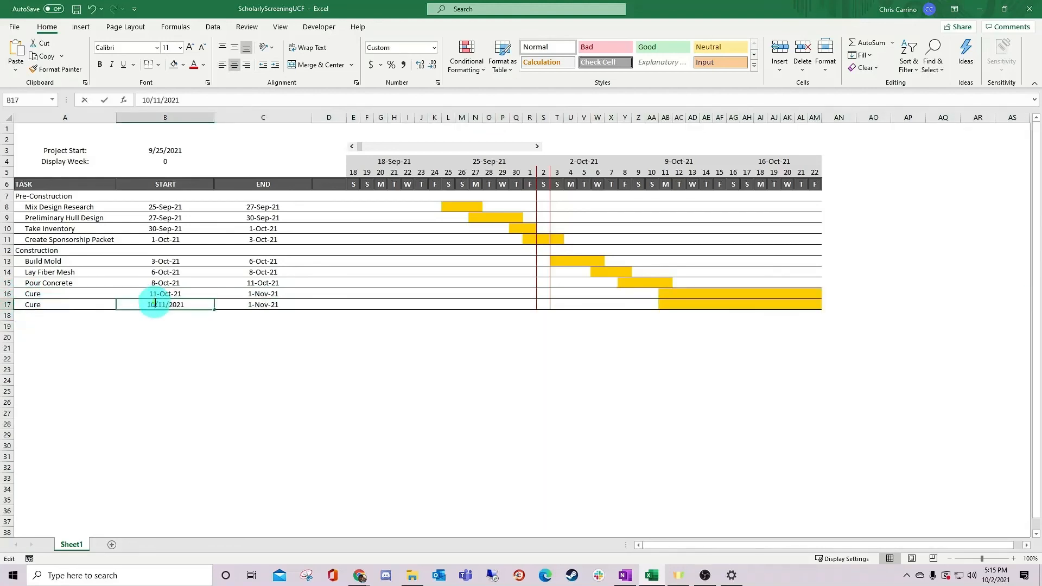
{"action": "double_click", "coordinate": [162, 305]}
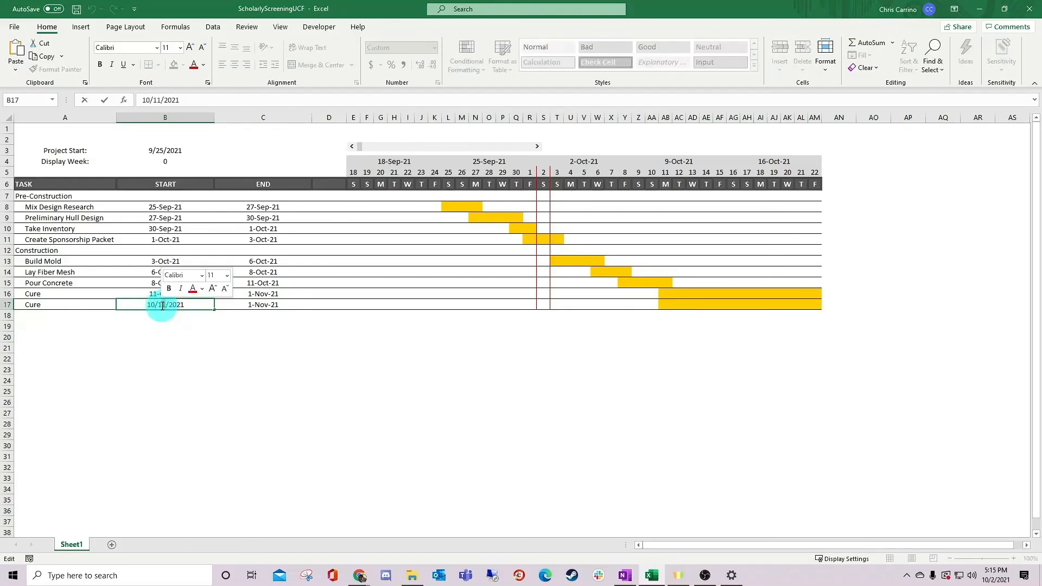
{"action": "type", "text": "16"}
{"action": "key", "text": "Return"}
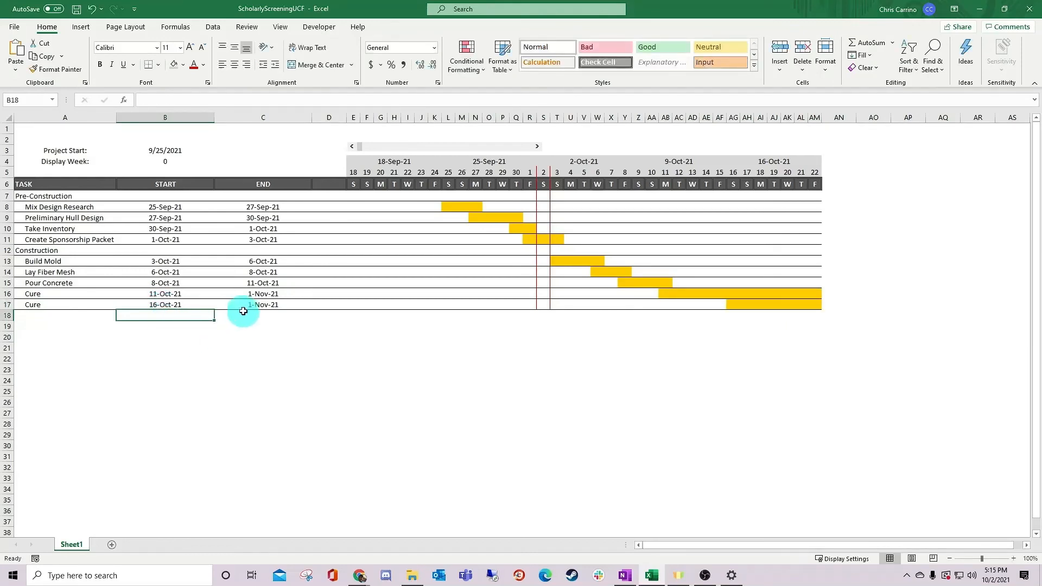
Select the task name cell A17 of the new row.
{"action": "left_click", "coordinate": [64, 304]}
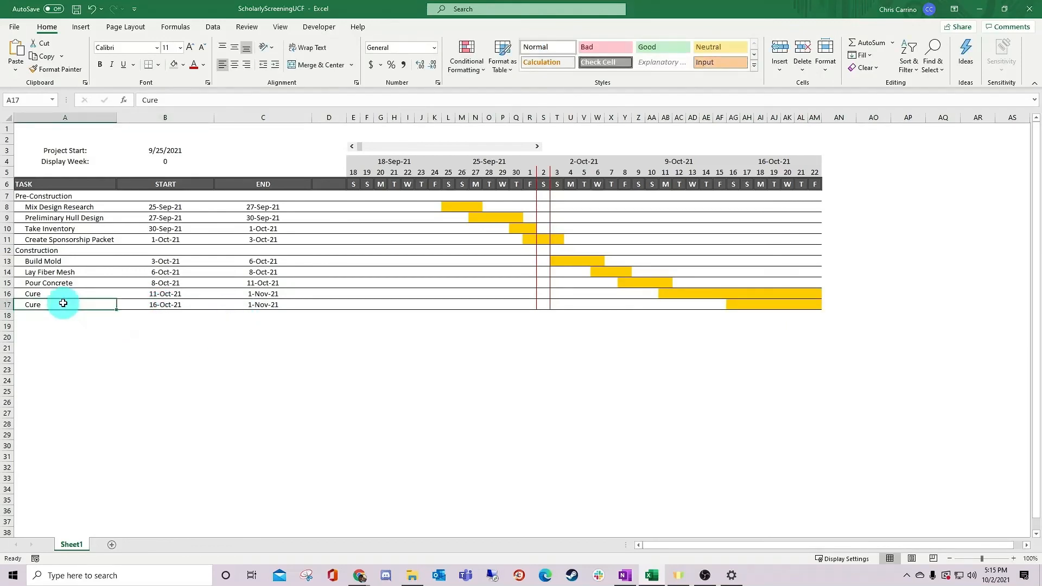